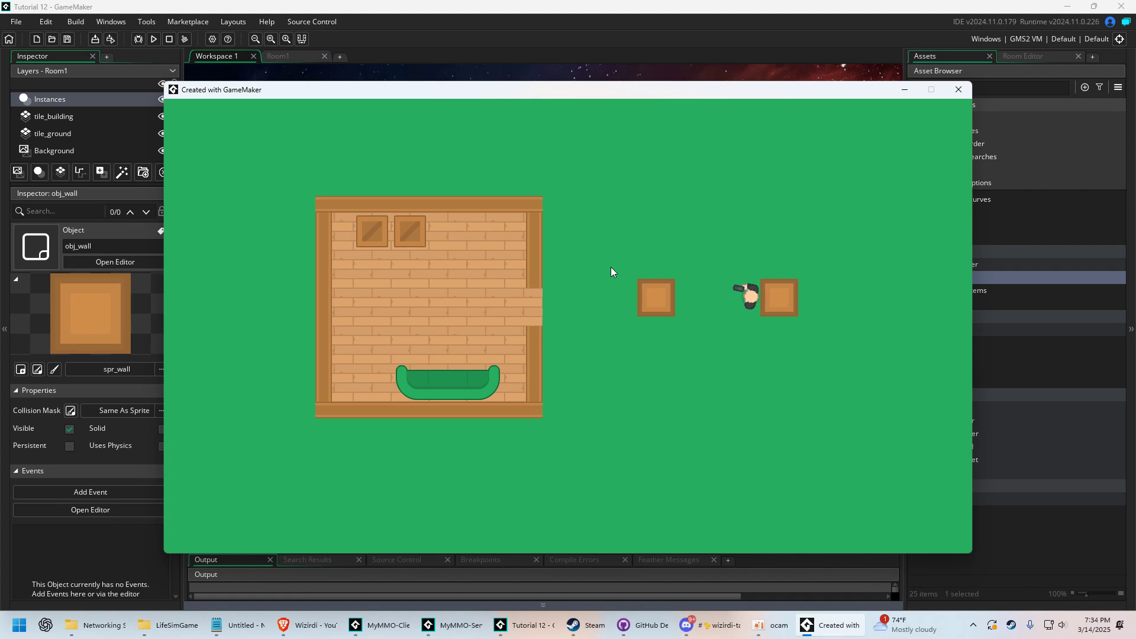
Walk the player around and against the two standalone wall blocks outside the building to test their collision
key("a")
key("w")
key("s")
key("d")
key("s")
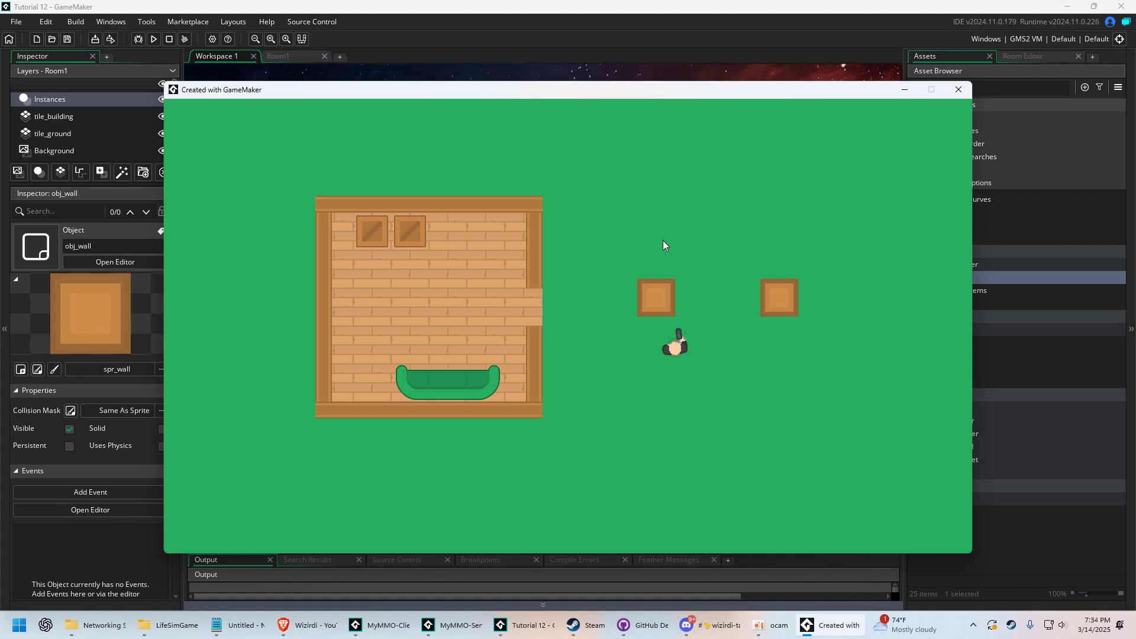
key("a")
key("w")
key("d")
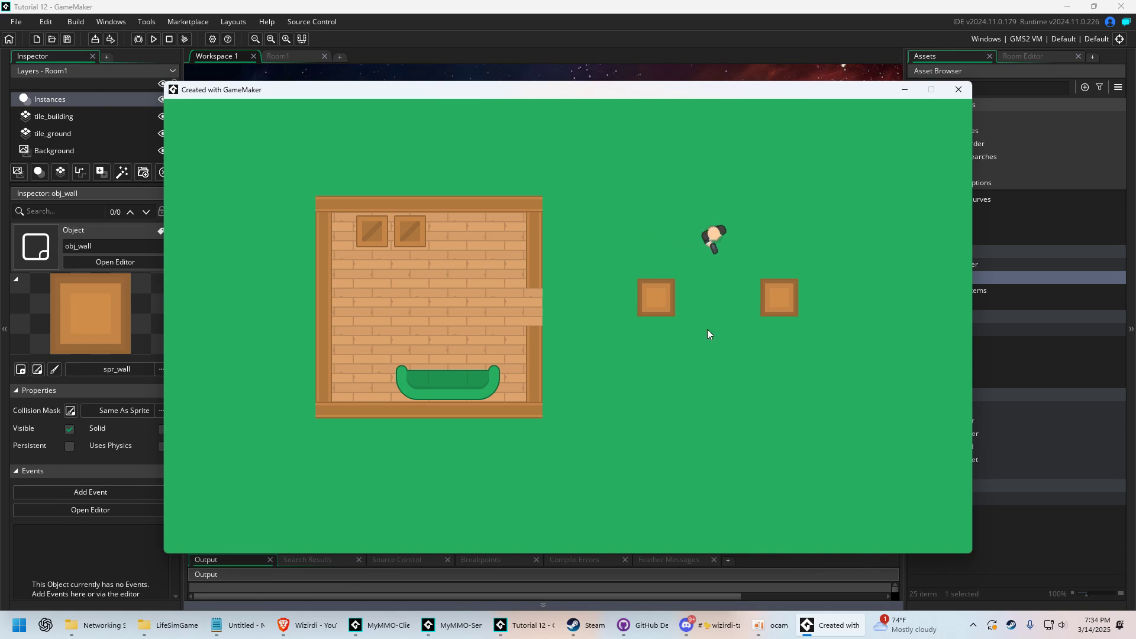
key("d")
key("s")
key("a")
key("w")
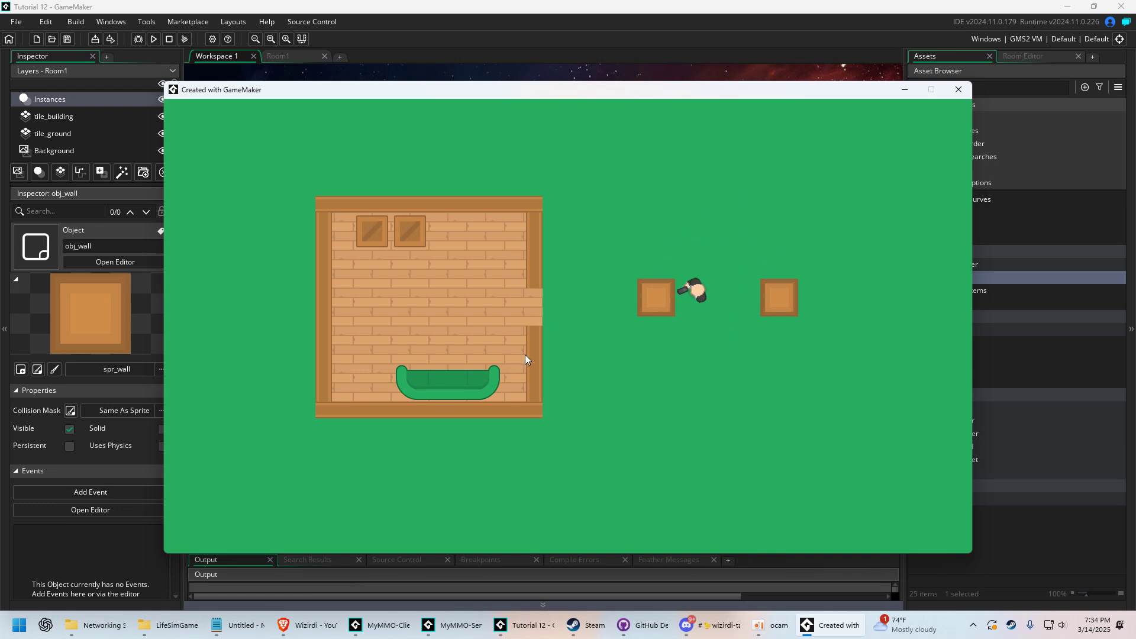
key("a")
key("s")
key("d")
key("s")
key("d")
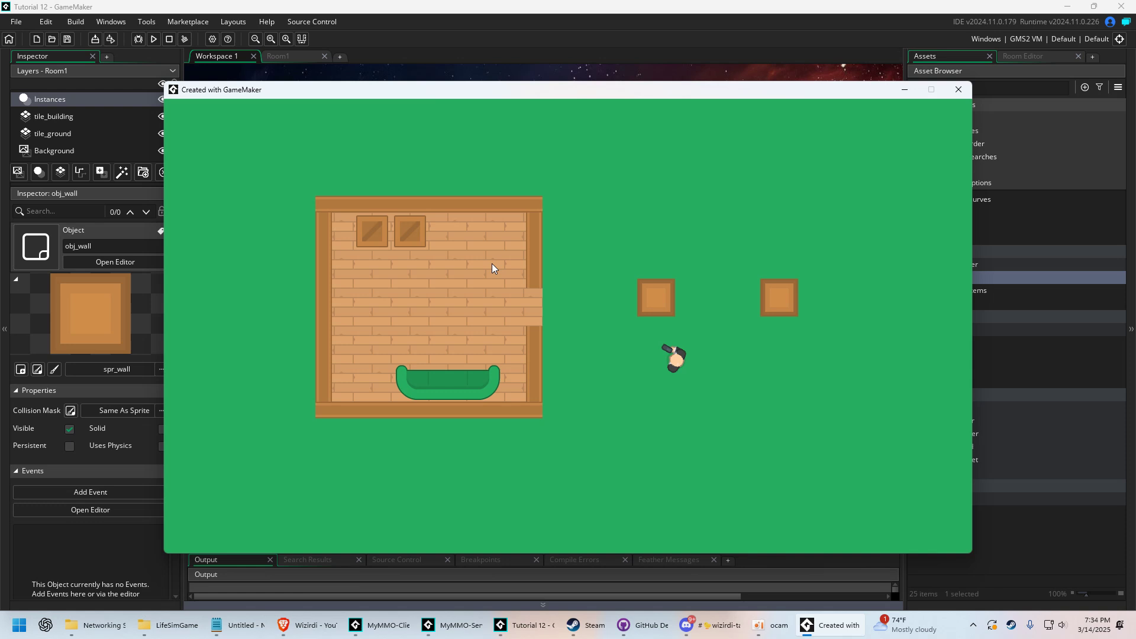
key("w")
key("a")
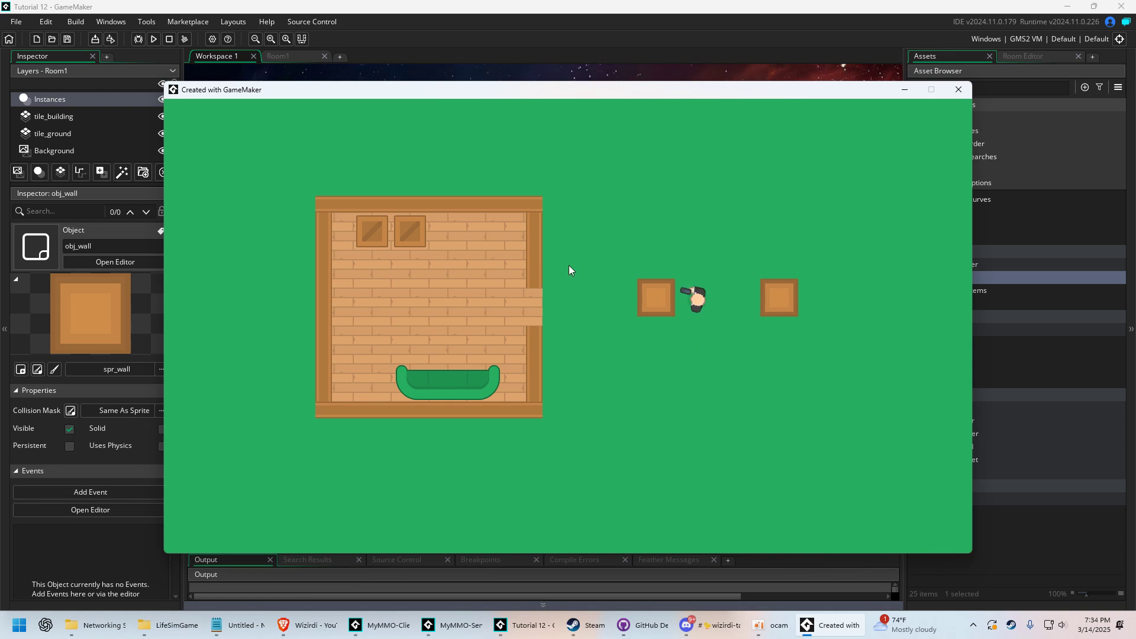
key("d")
key("w")
key("a")
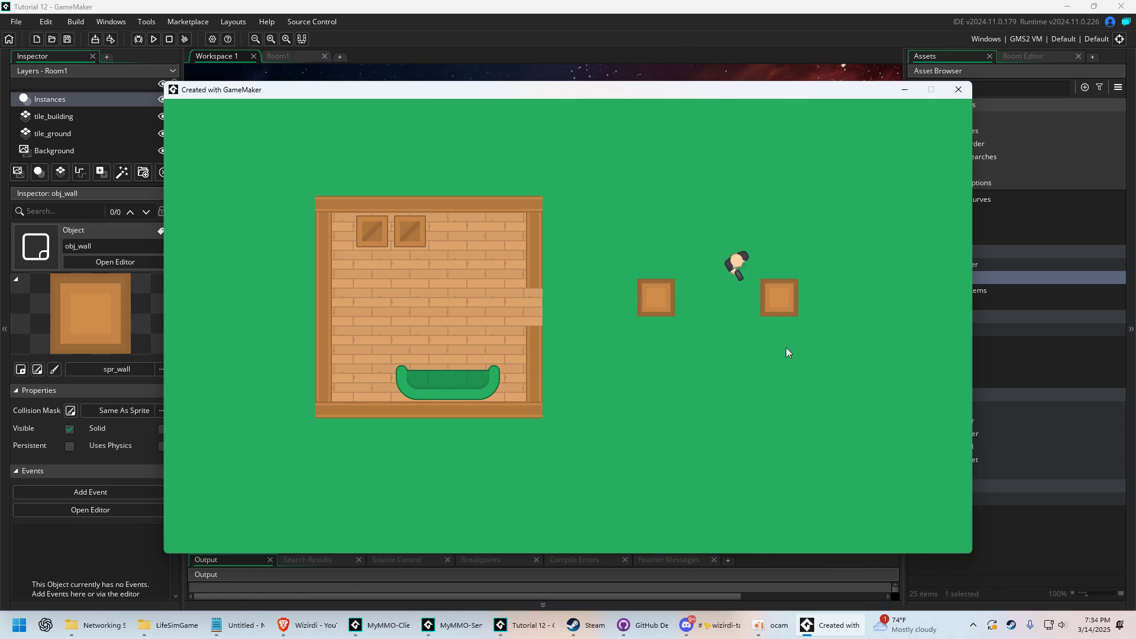
key("d")
key("w")
key("s")
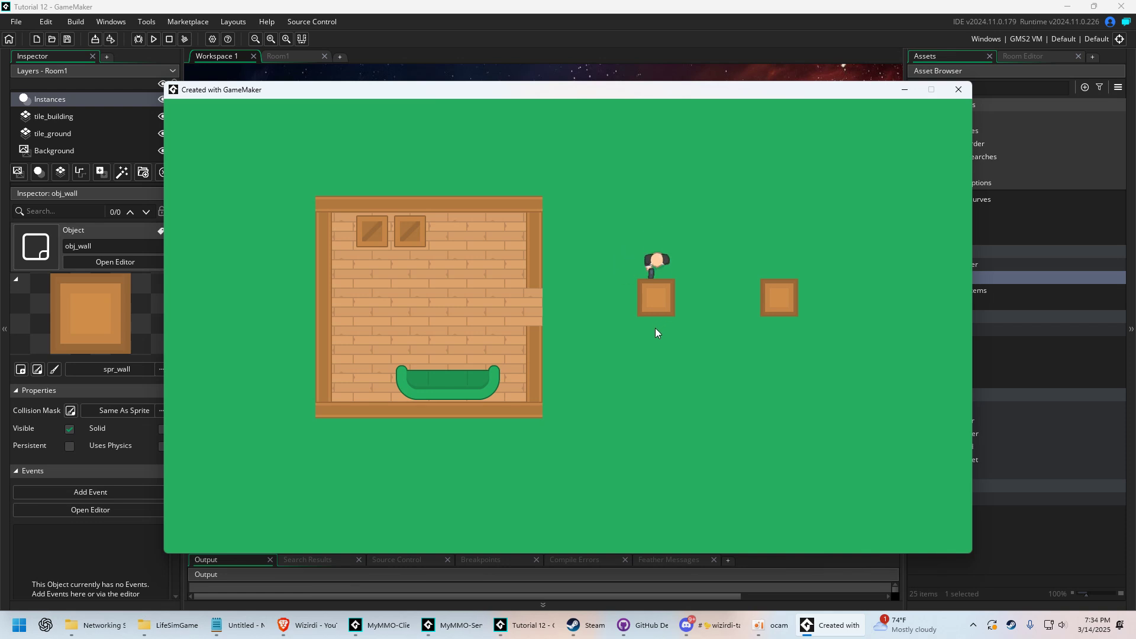
key("d")
key("s")
key("a")
key("w")
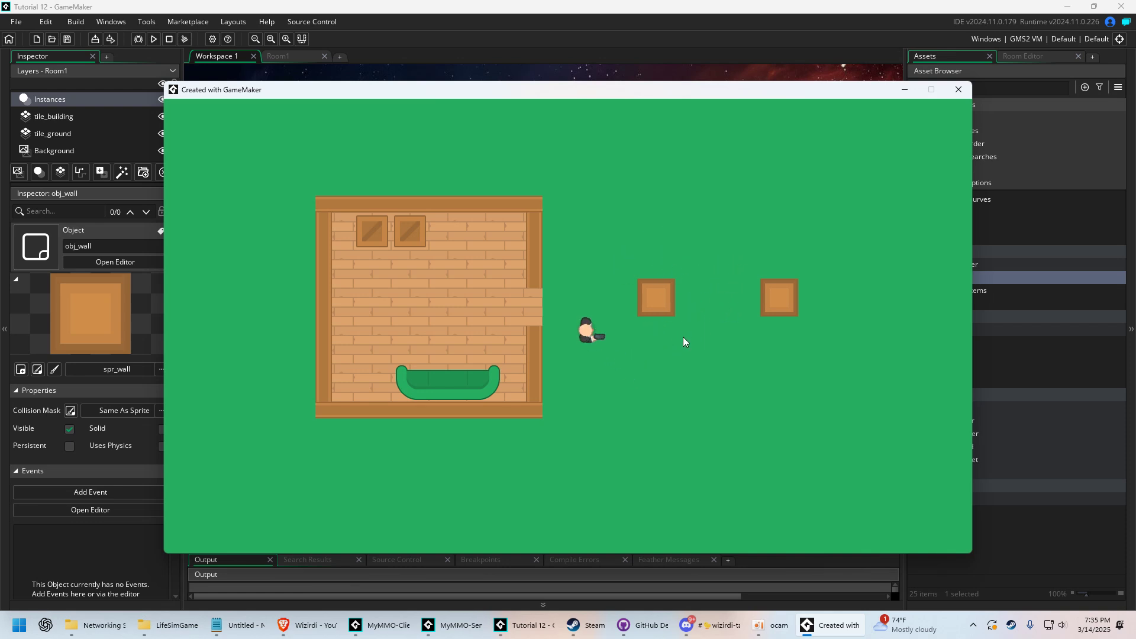
key("d")
key("a")
key("w")
key("a")
key("w")
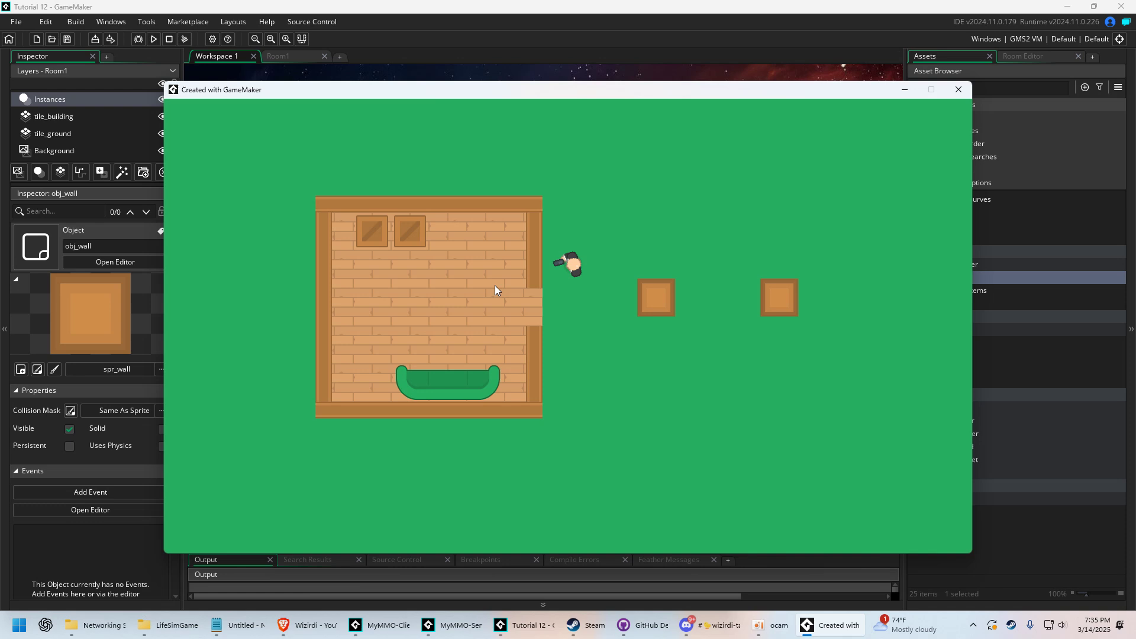
Walk the player through the building, its walls and its furniture to test whether the tiles have collision
key("s")
key("w")
key("a")
key("a")
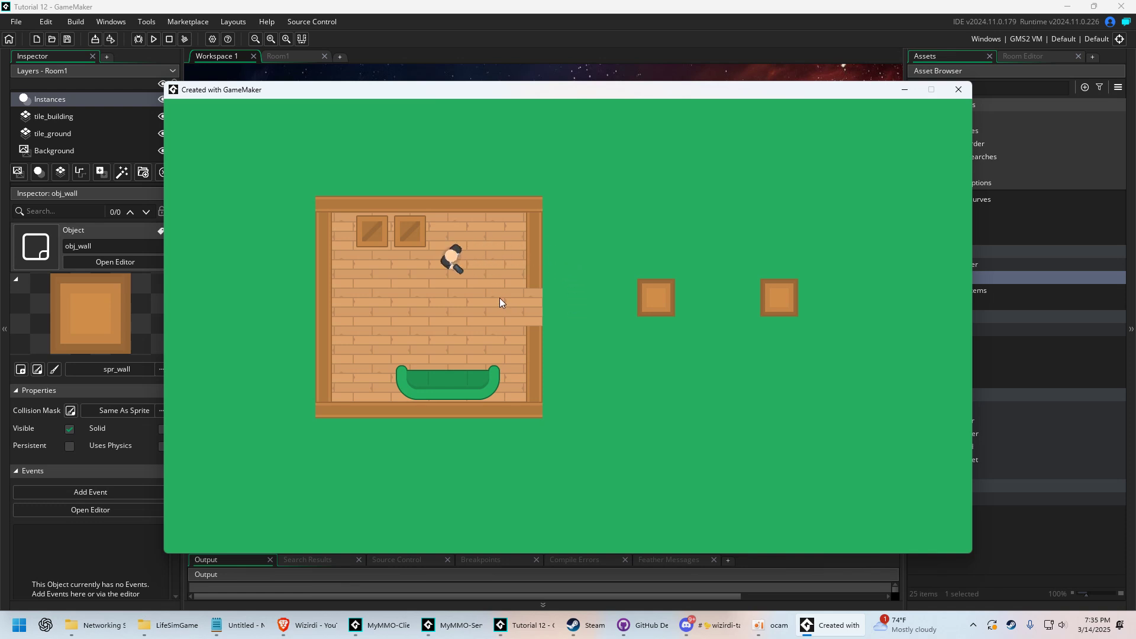
key("w")
key("s")
key("d")
key("s")
key("d")
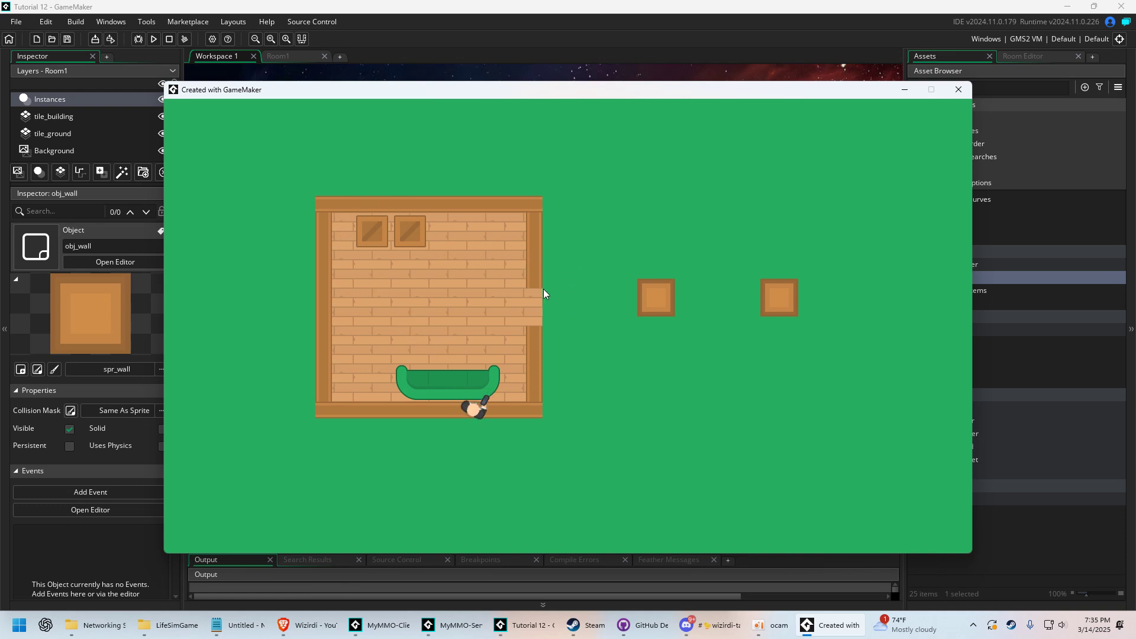
key("a")
key("w")
key("d")
key("d")
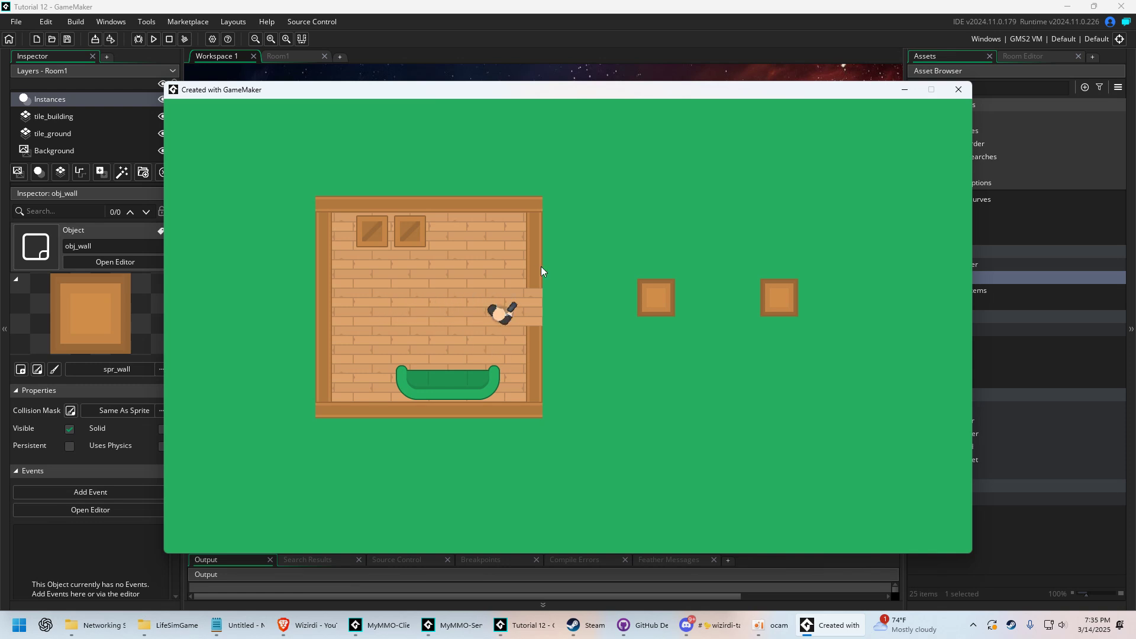
key("w")
key("a")
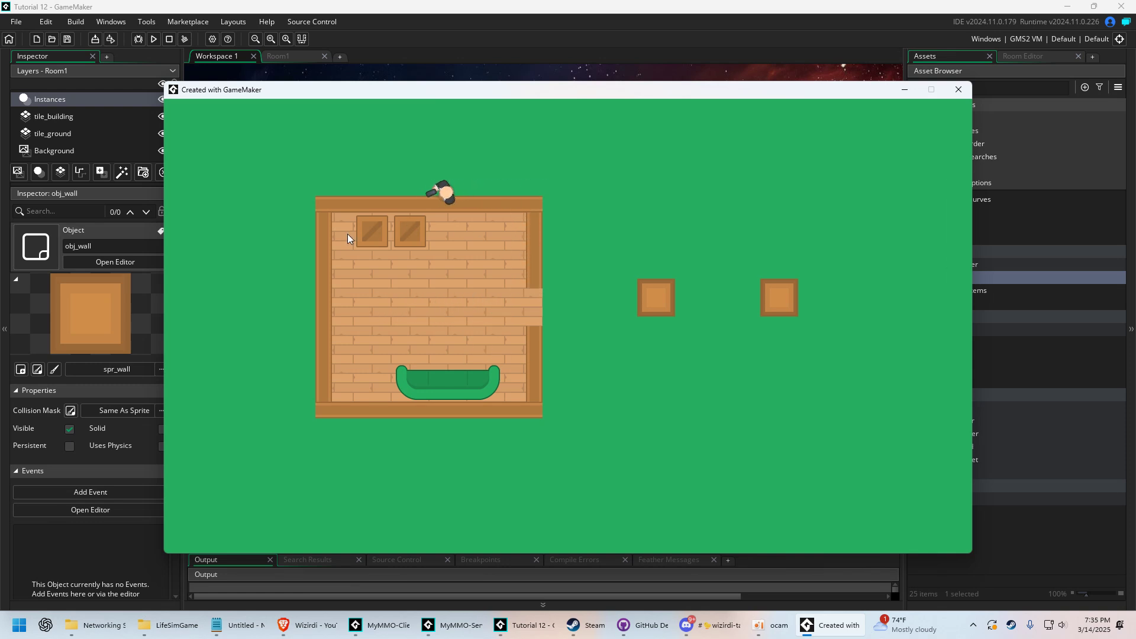
key("s")
key("d")
key("d")
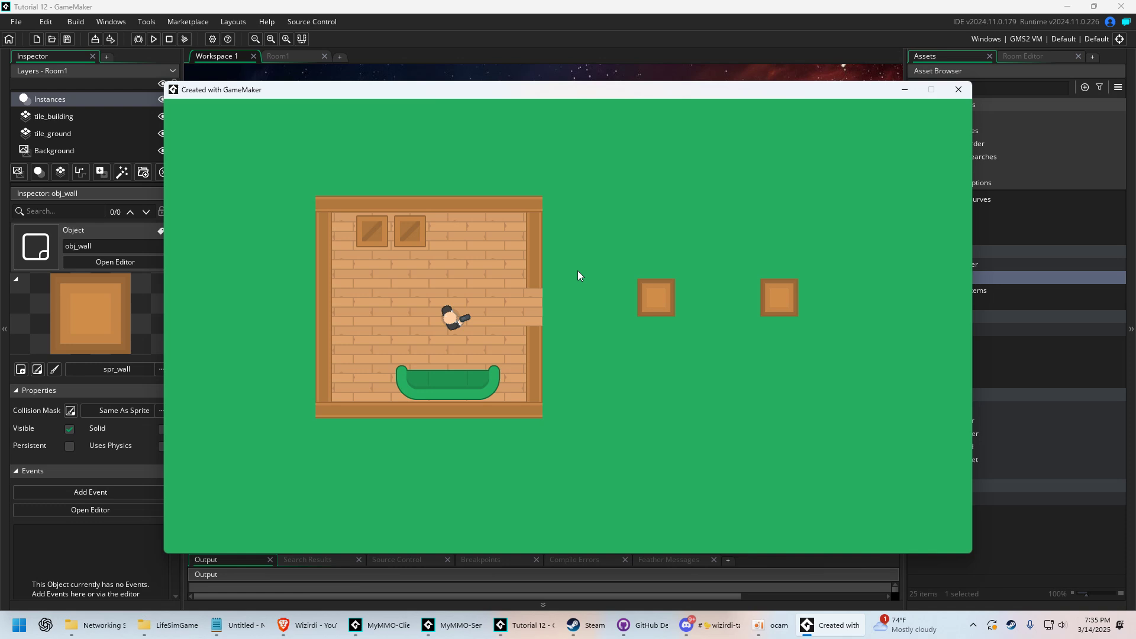
key("w")
Return to the editor and inspect the player and wall instances on Room1's Instances layer
left_click(483, 46)
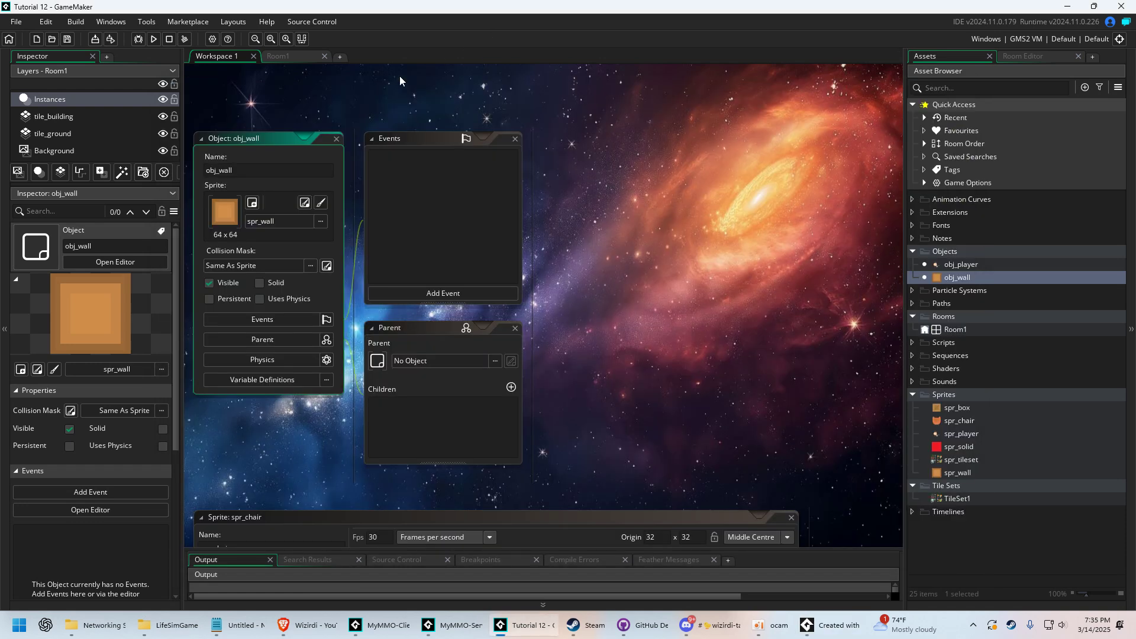
left_click(283, 58)
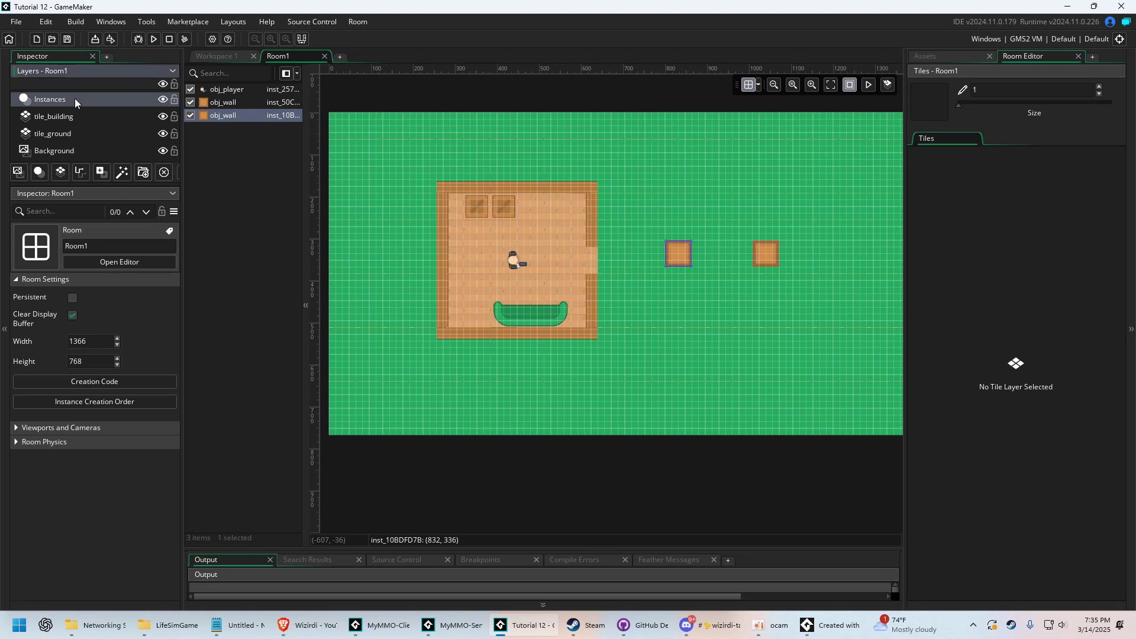
left_click(75, 99)
left_click(237, 91)
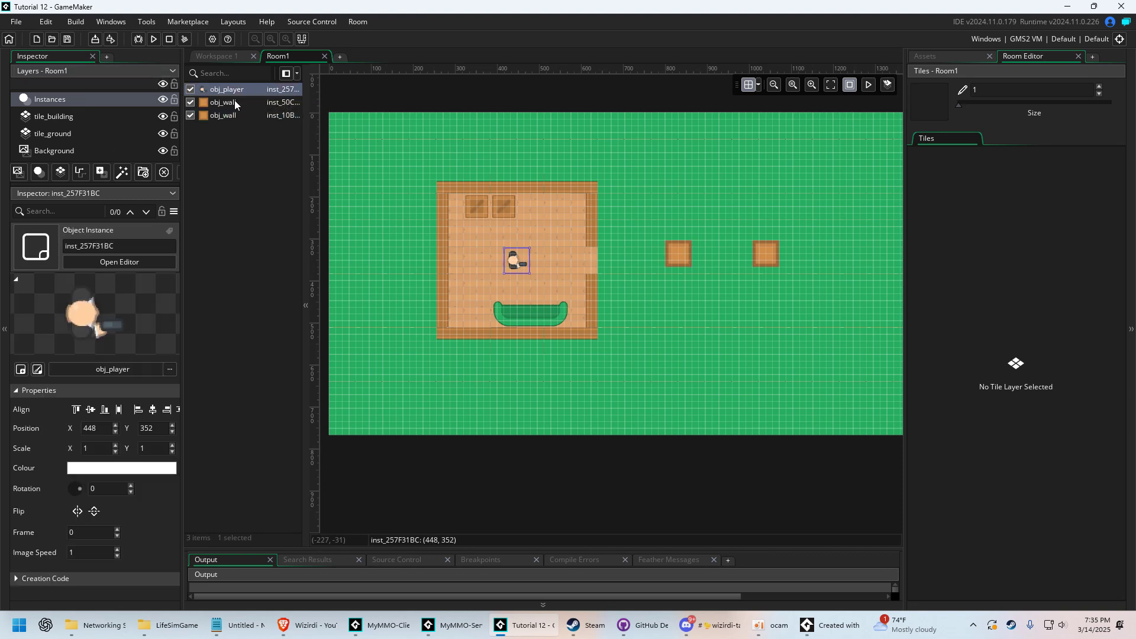
left_click(234, 102)
left_click(232, 116)
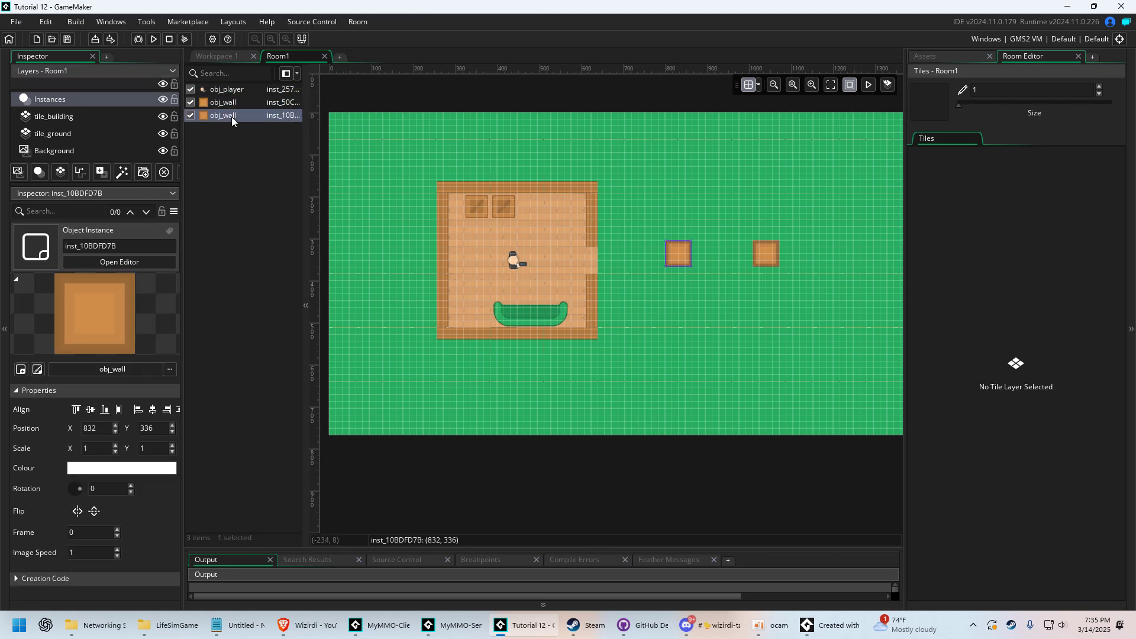
Toggle the visibility of the tile_ground and tile_building layers to examine their contents, and close Room1
left_click(61, 134)
left_click(165, 137)
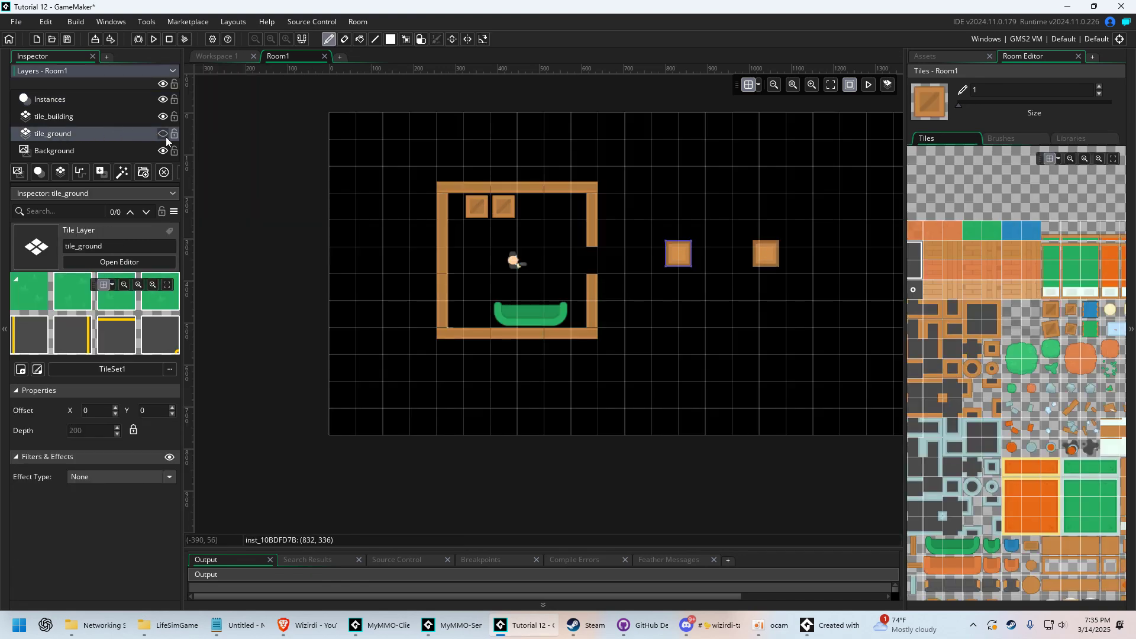
left_click(166, 137)
left_click(163, 118)
left_click(162, 118)
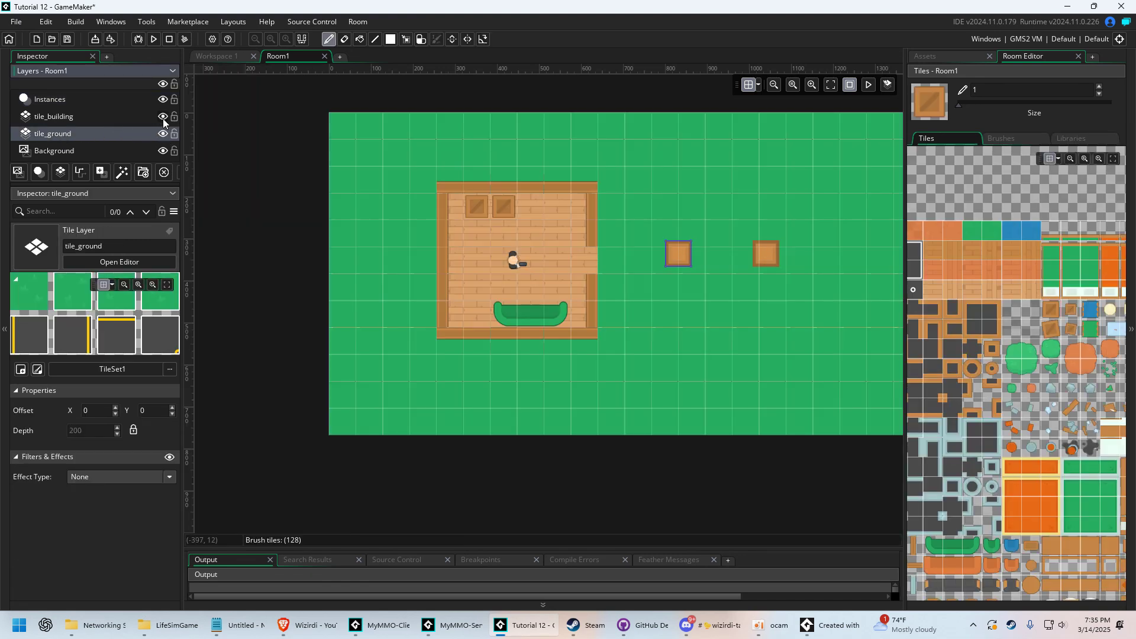
left_click(162, 118)
left_click(162, 119)
middle_click(315, 52)
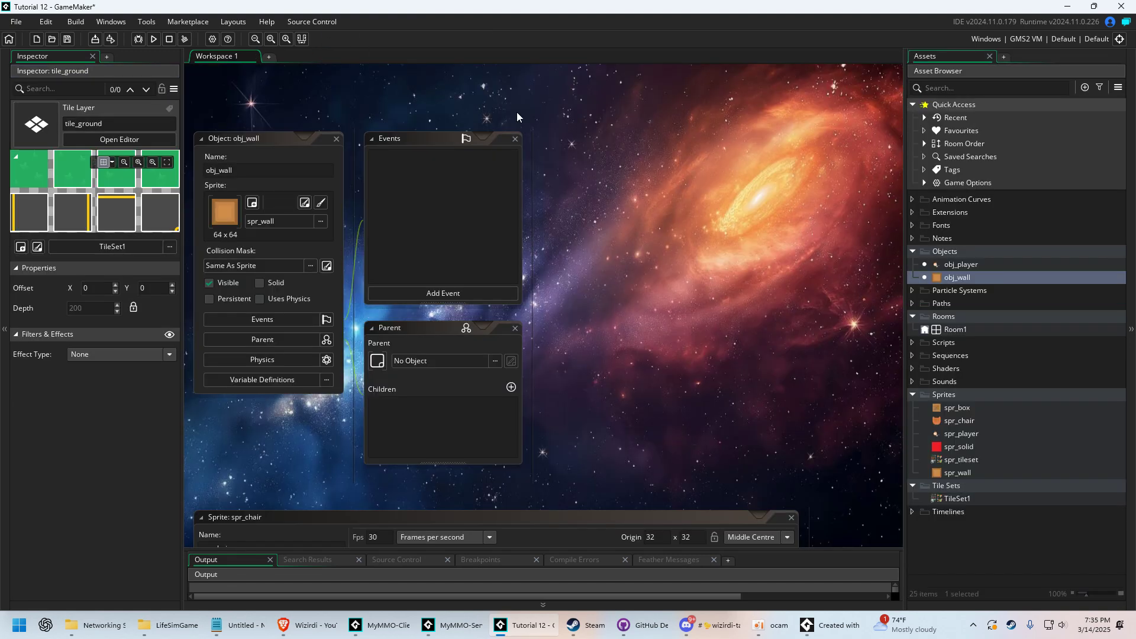
Review obj_wall and the place_meeting collision checks in obj_player's Step event
double_click(1017, 277)
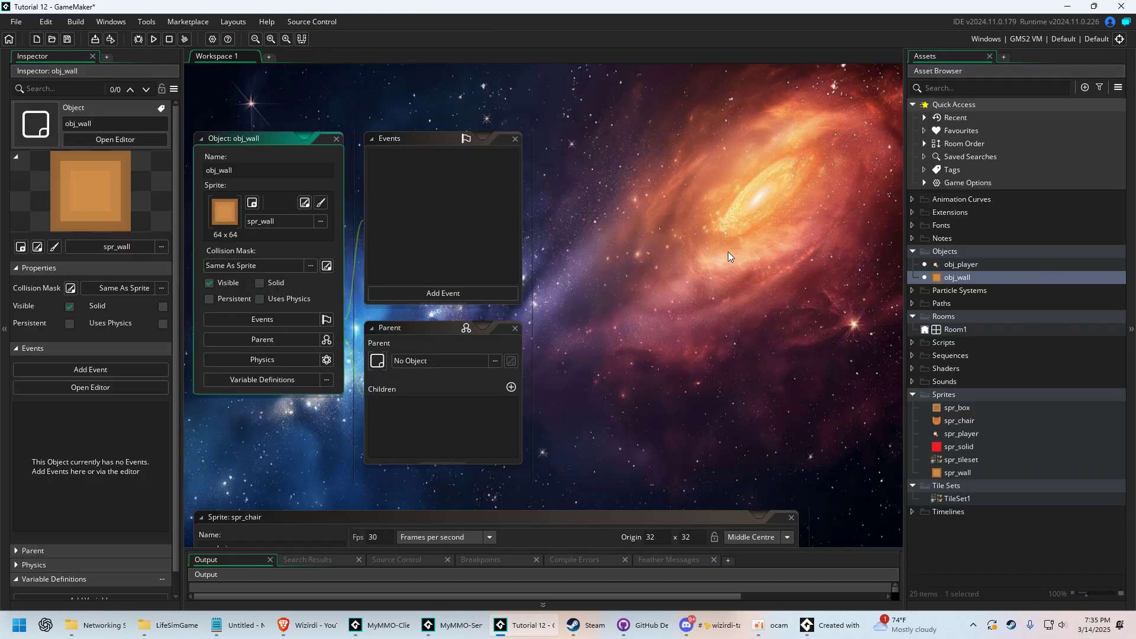
double_click(968, 265)
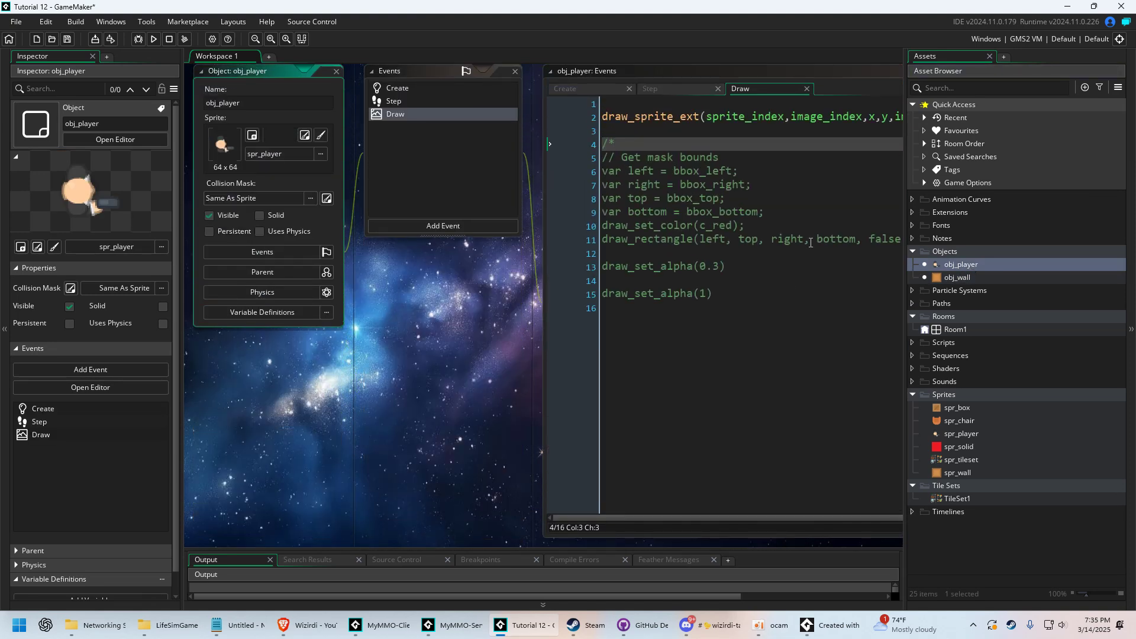
left_click(514, 141)
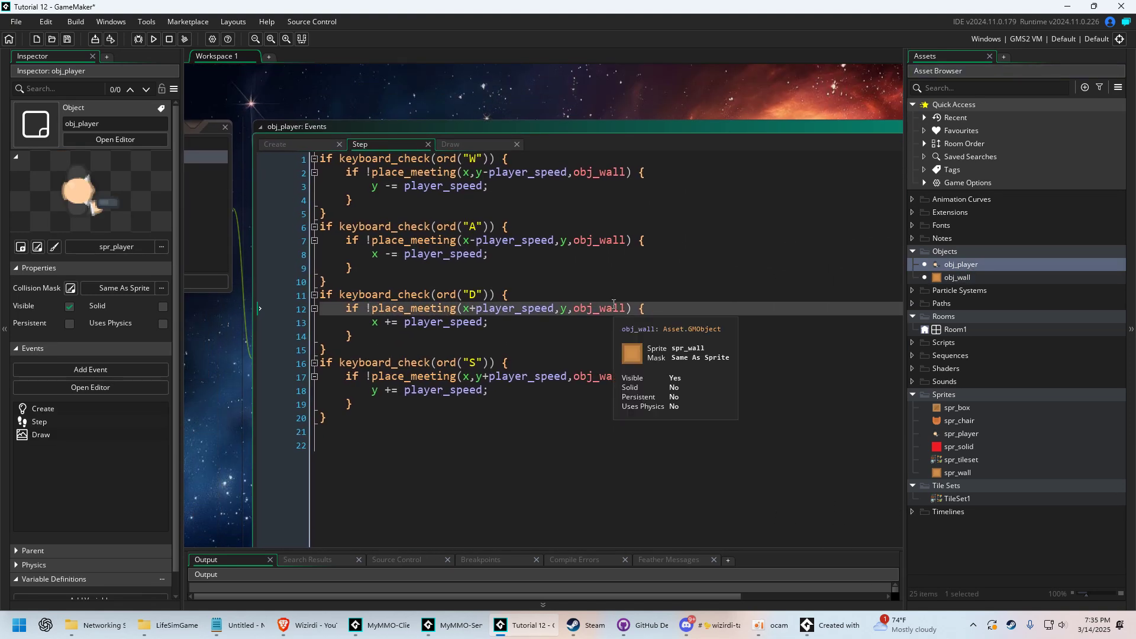
left_click_drag(343, 172, 630, 173)
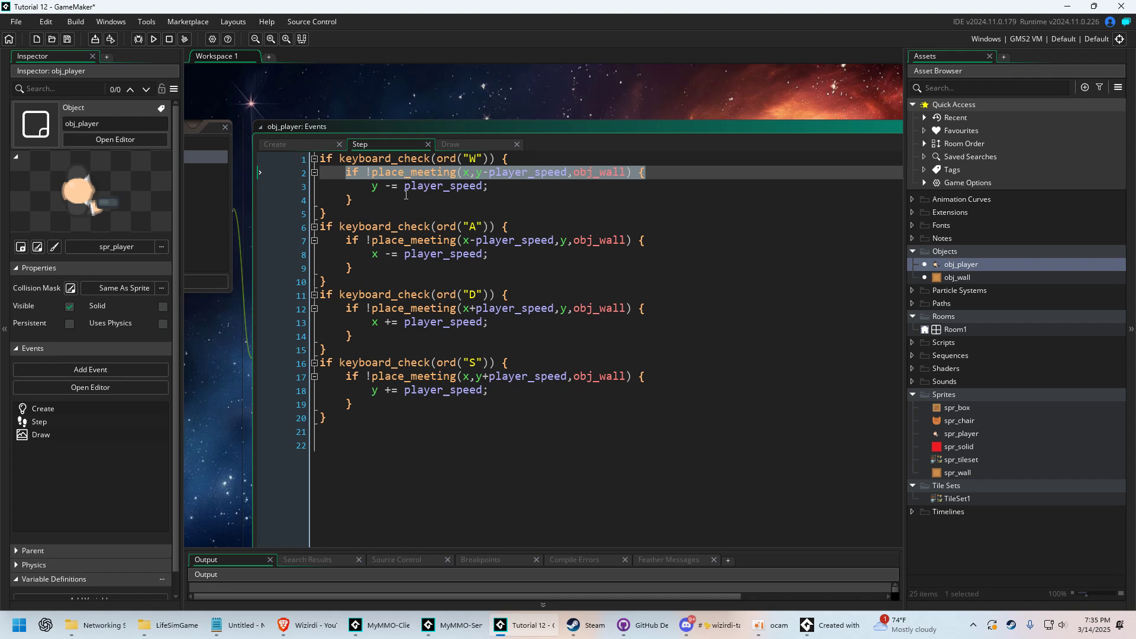
left_click(485, 187)
type(";")
left_click(554, 200)
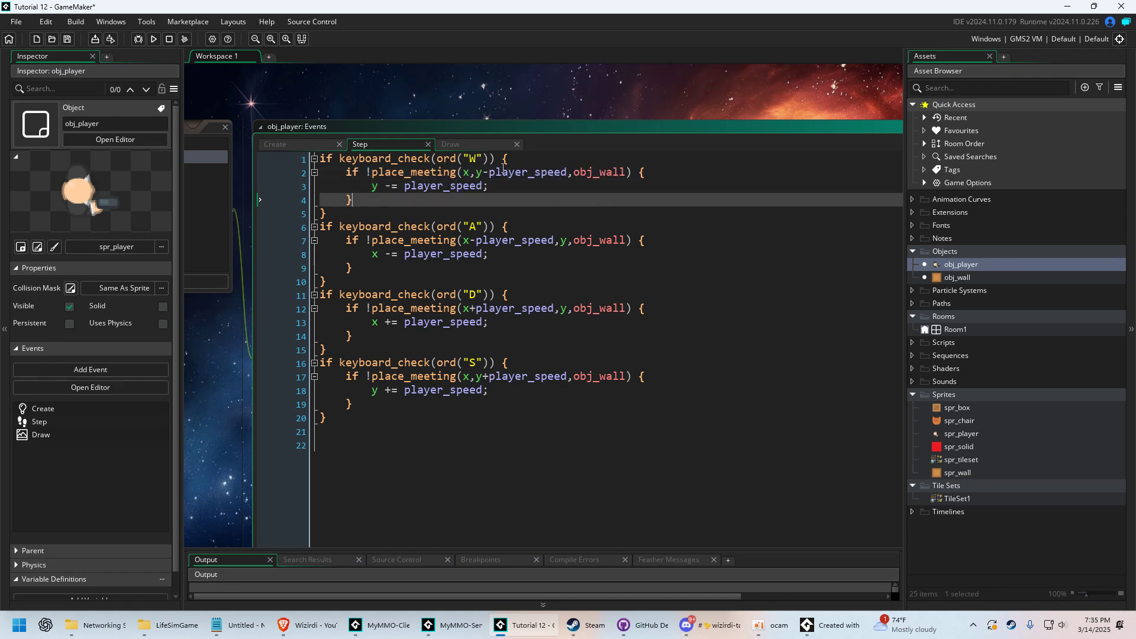
left_click(342, 186)
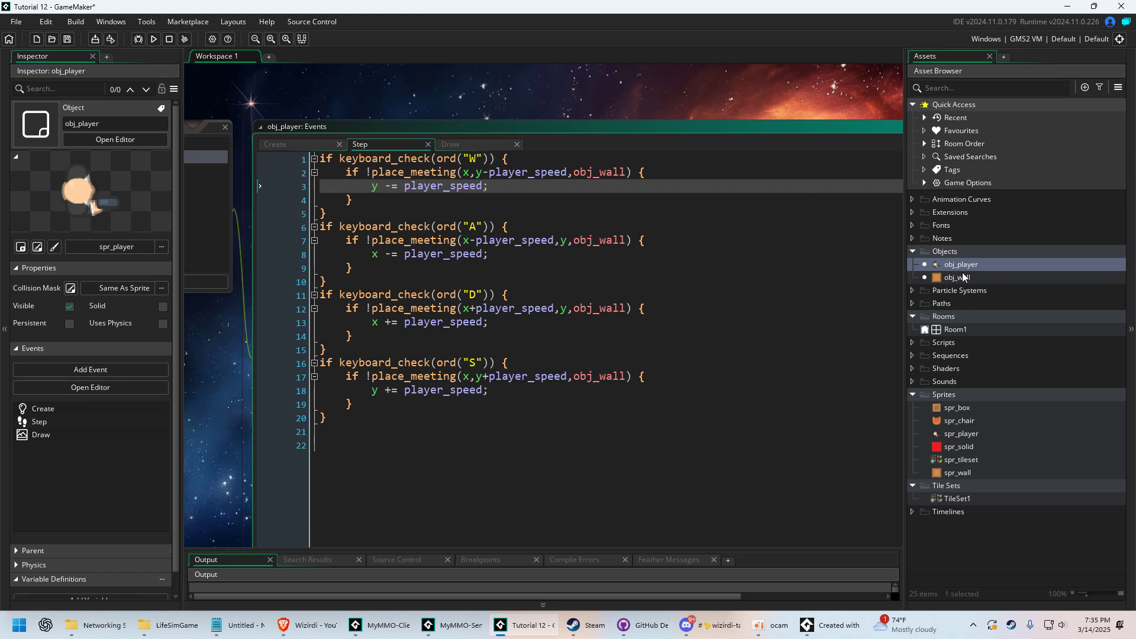
Rename obj_wall to obj_solid and set its sprite to the red 32 x 32 spr_solid
double_click(959, 278)
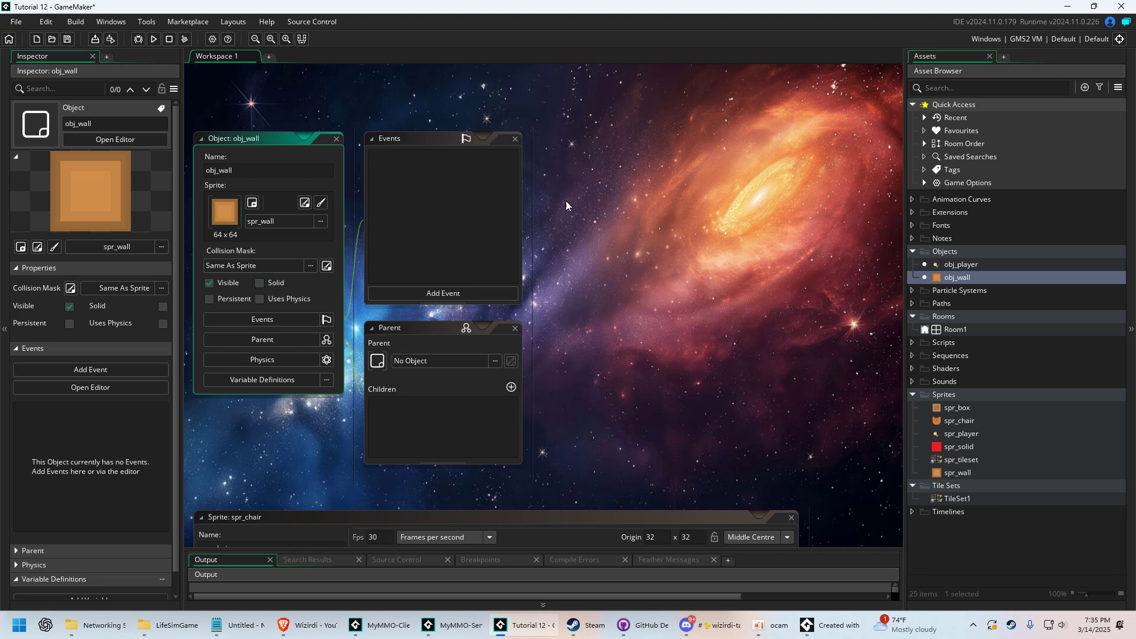
key("Return")
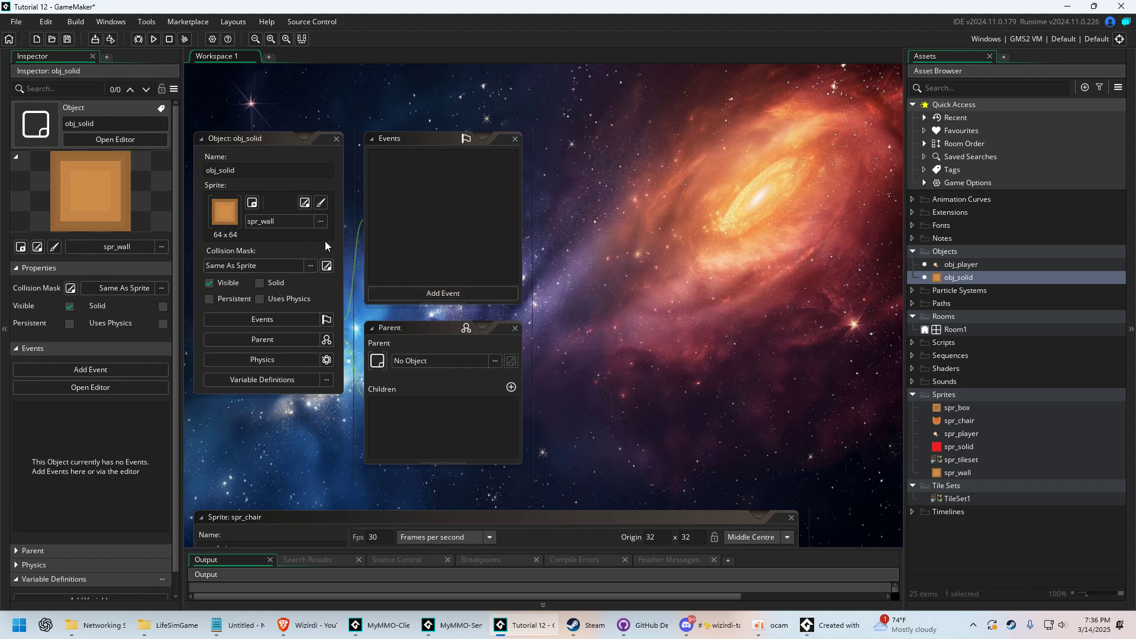
double_click(959, 447)
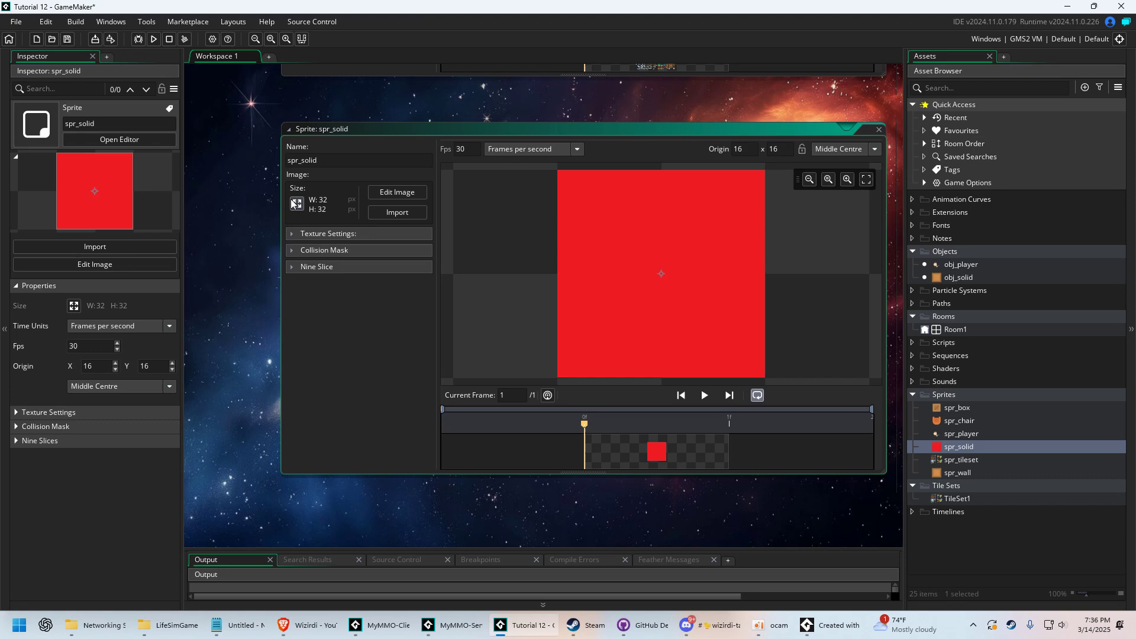
left_click(666, 437)
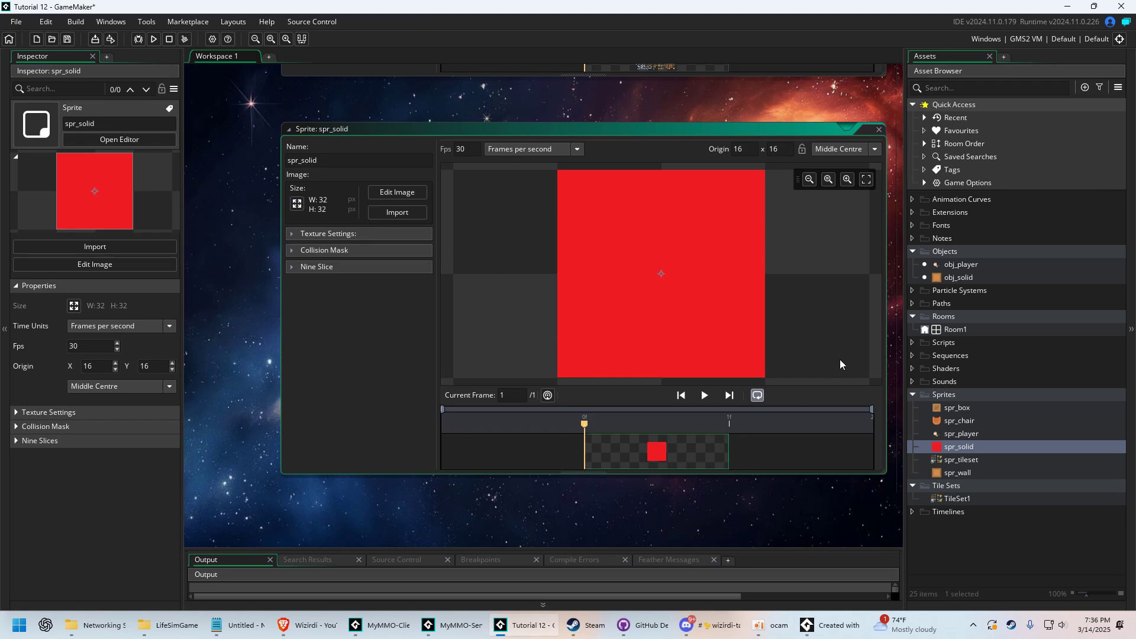
double_click(977, 279)
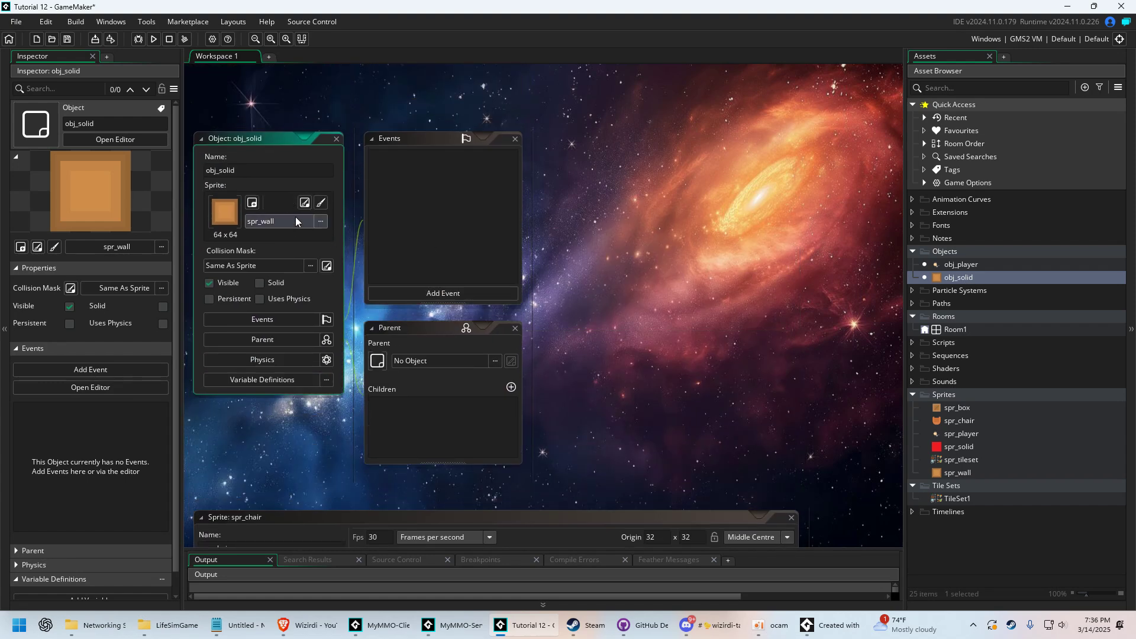
left_click(296, 221)
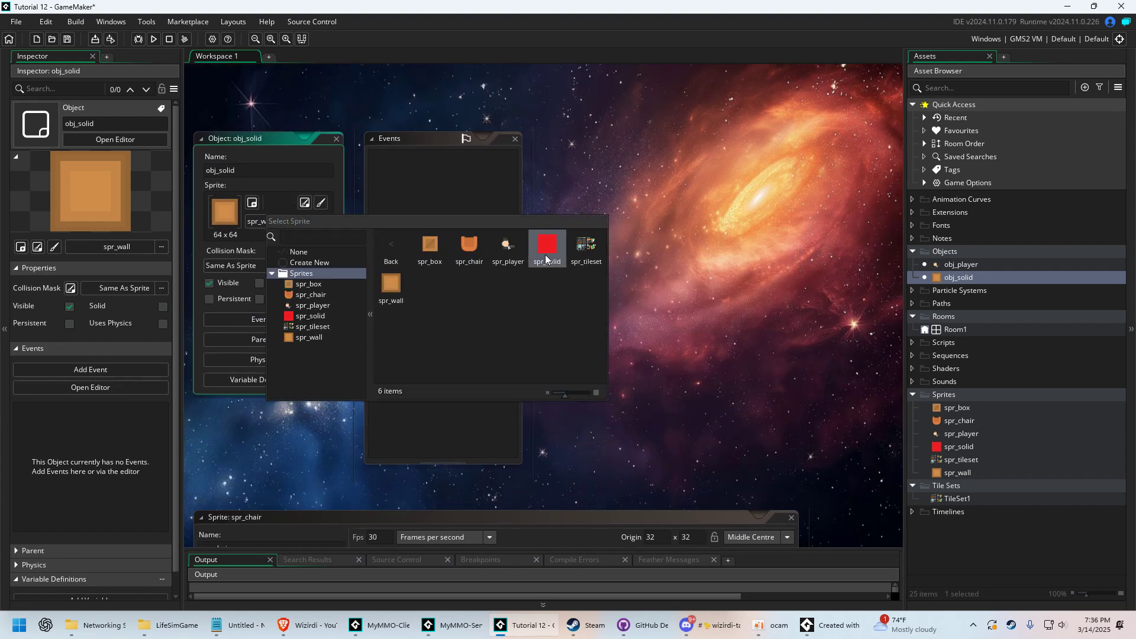
left_click(545, 255)
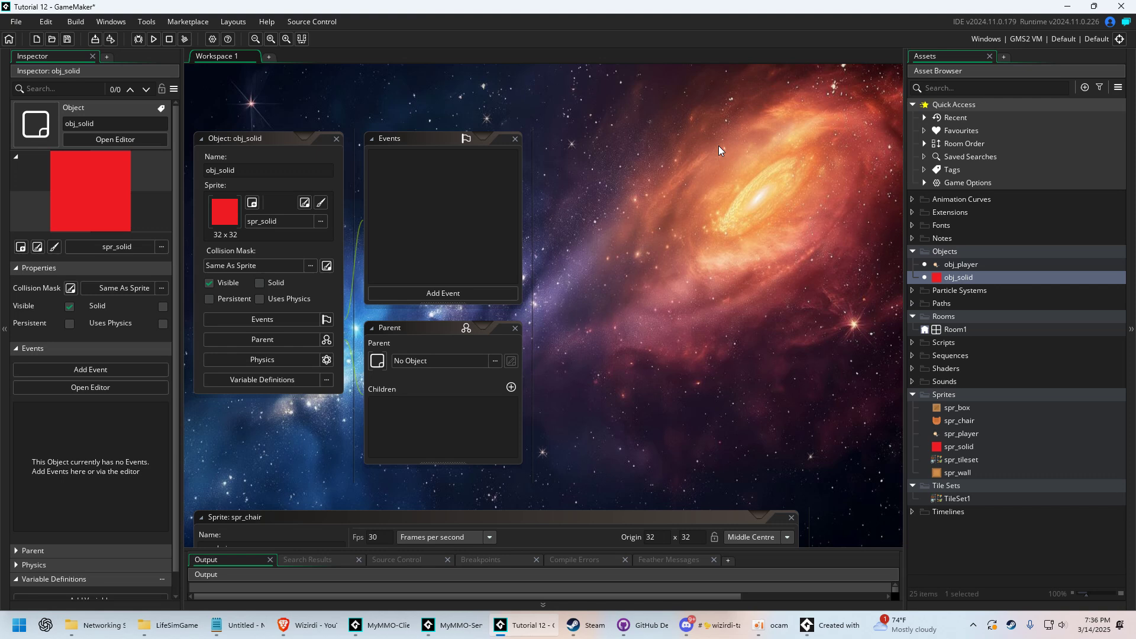
scroll(819, 162, "up", 1)
middle_click_drag(730, 284, 760, 259)
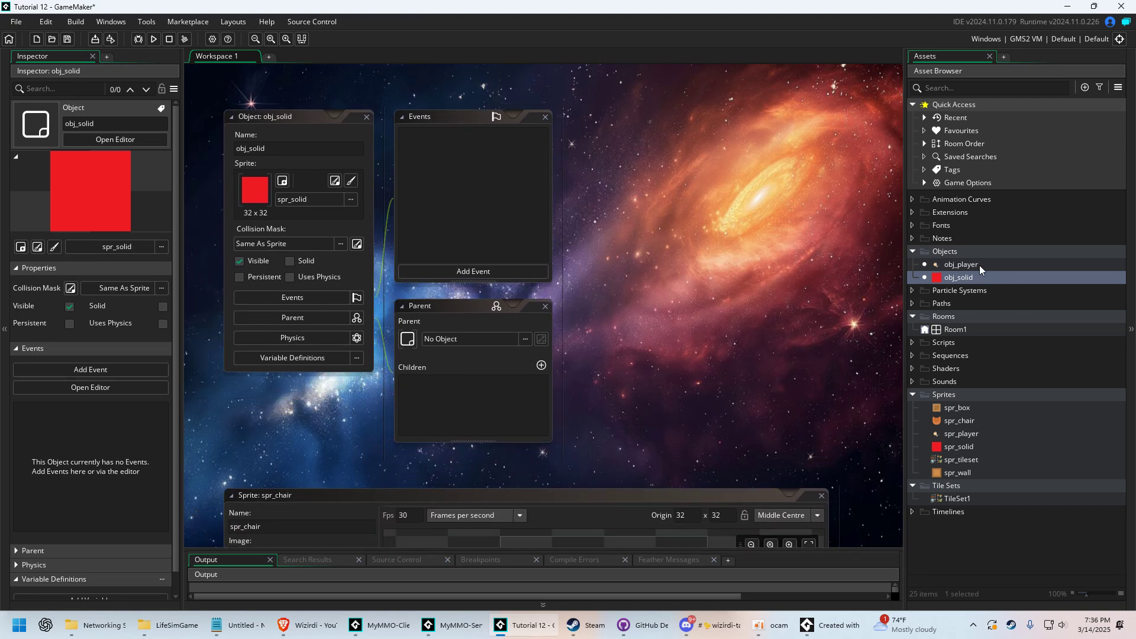
Check that the place_meeting collision checks in obj_player's Step event reference obj_solid
double_click(961, 264)
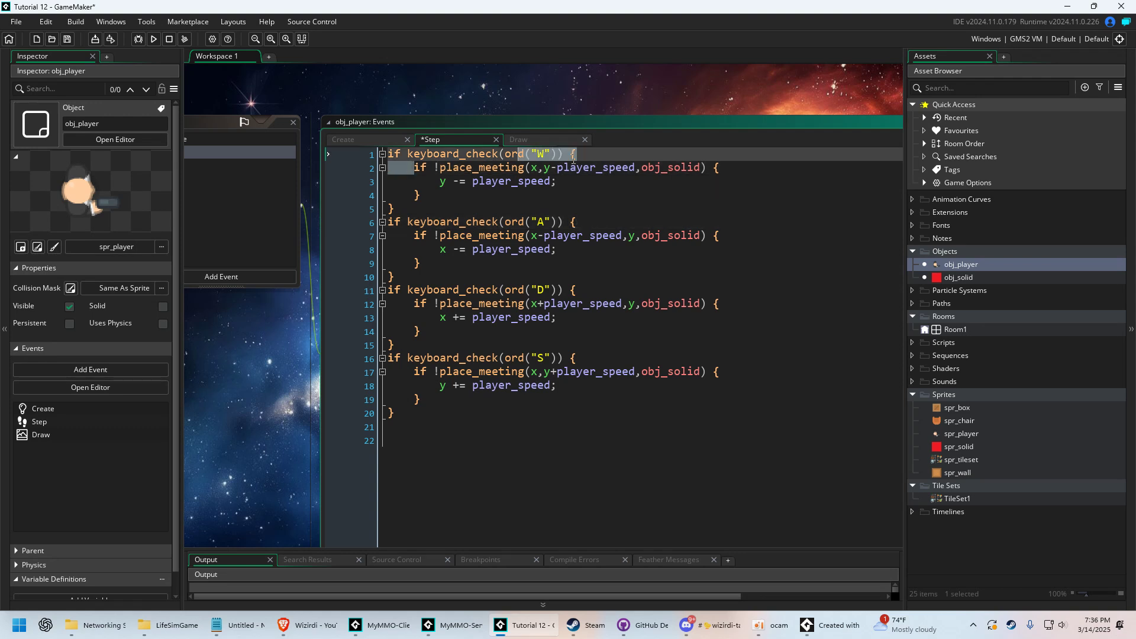
left_click(692, 170)
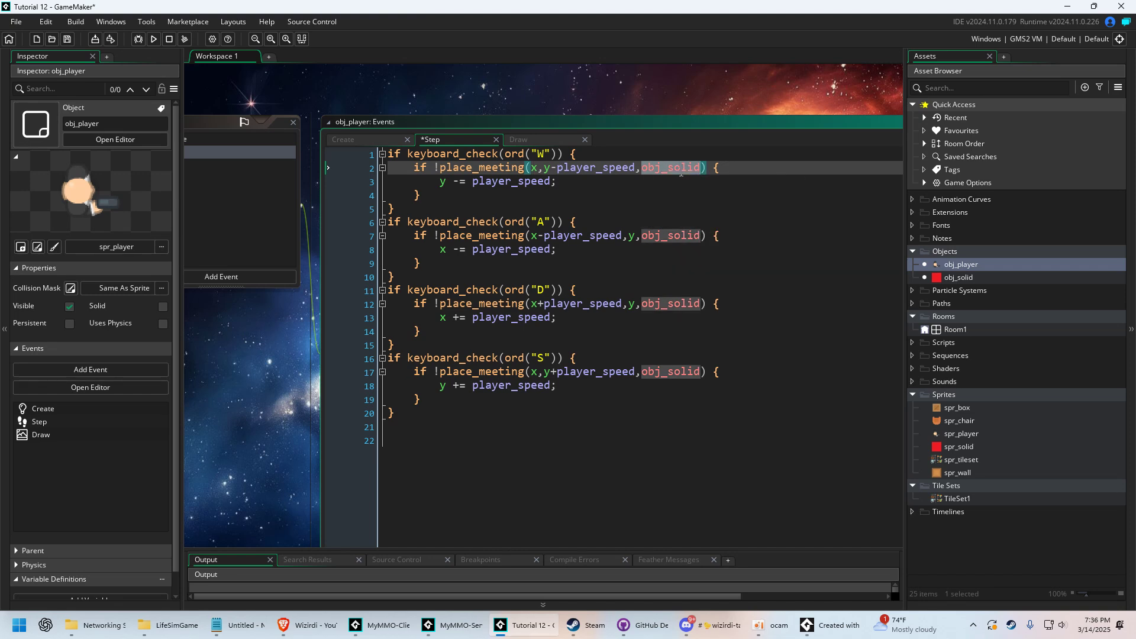
scroll(680, 173, "up", 2, "ctrl")
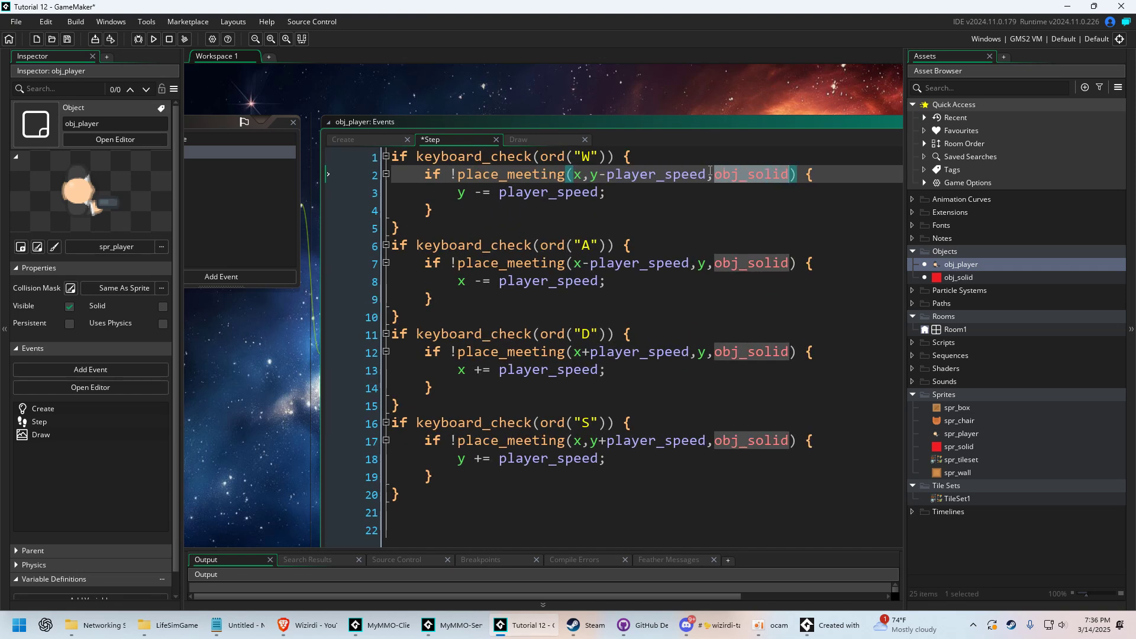
left_click(776, 207)
middle_click_drag(774, 203, 615, 205)
double_click(604, 179)
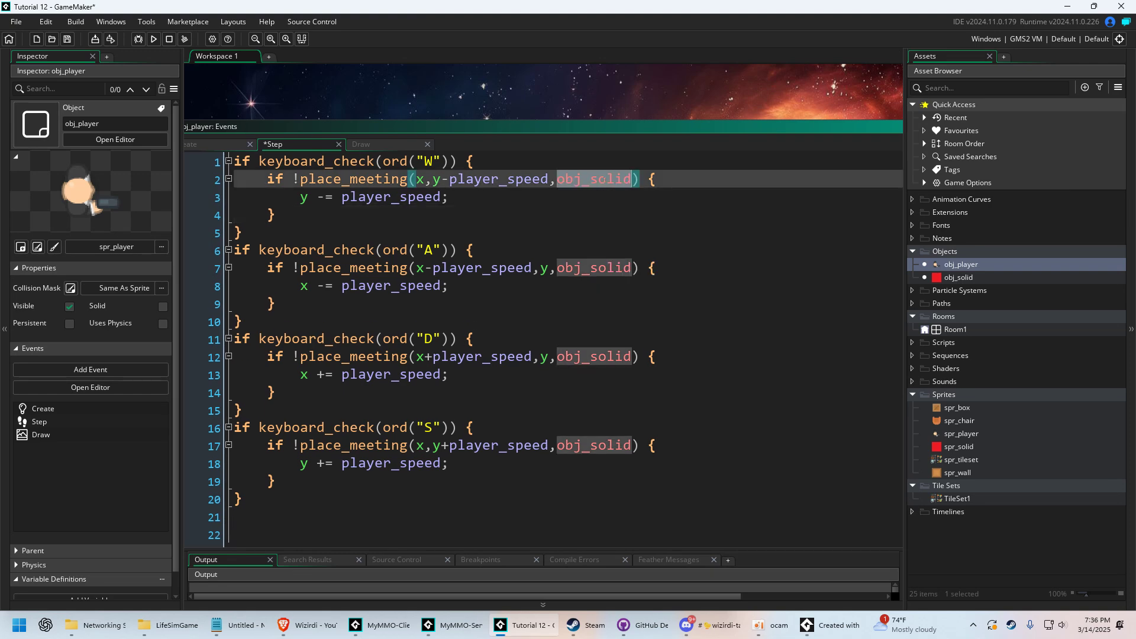
key("Down")
key("Down")
key("Down")
key("Down")
key("Down")
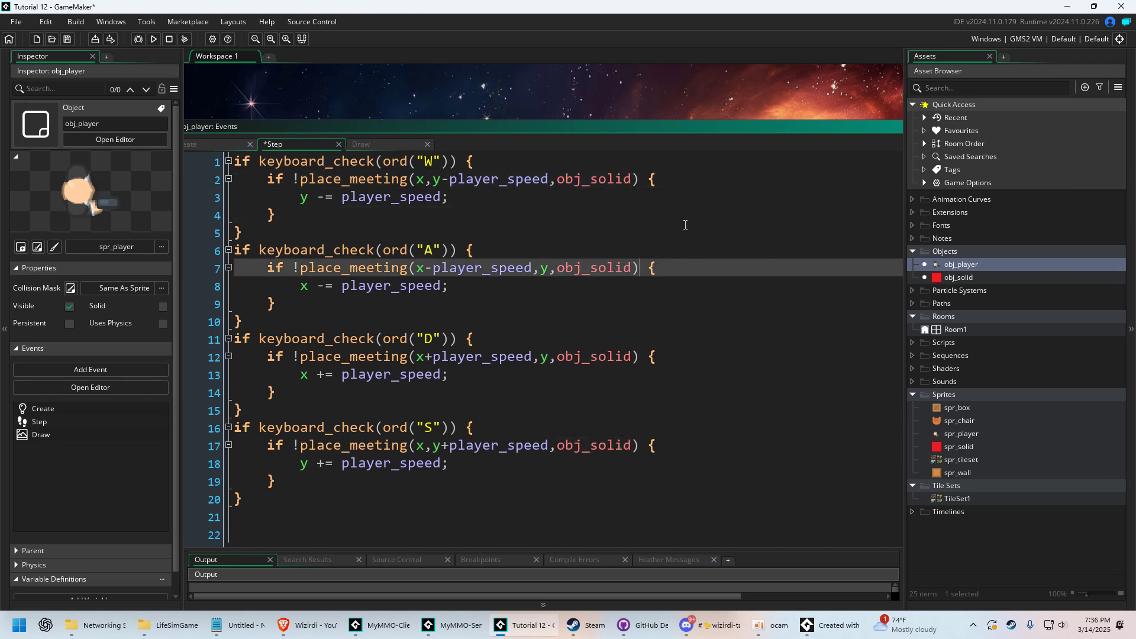
double_click(598, 179)
Rename obj_solid to obj_waffle and check the references in obj_player's Step event
double_click(969, 278)
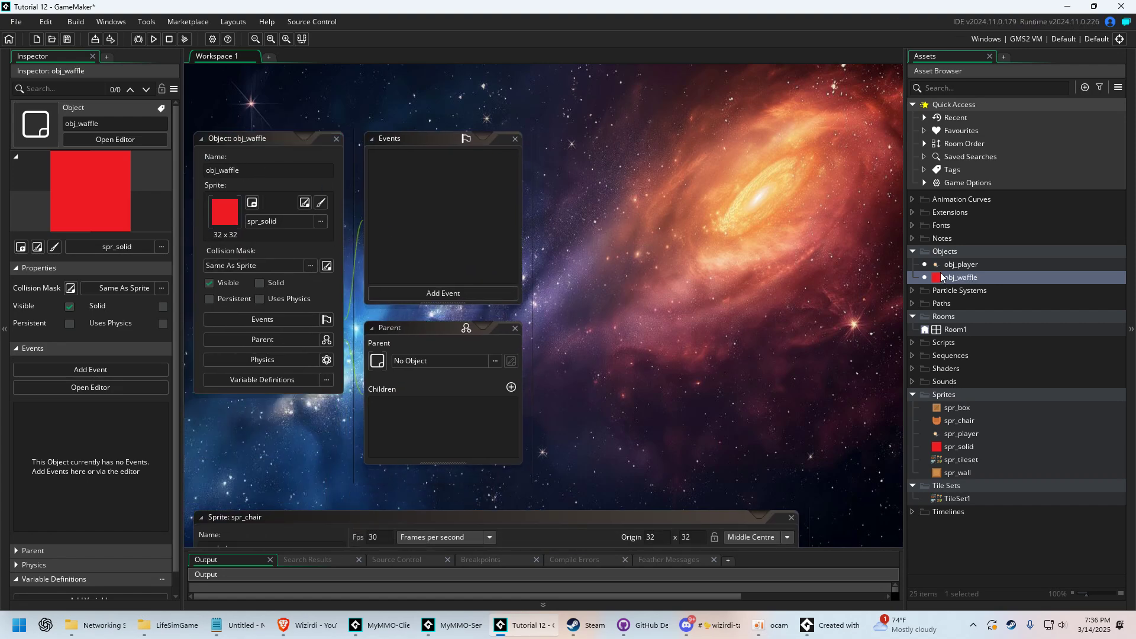
double_click(1000, 264)
middle_click_drag(830, 229, 470, 235)
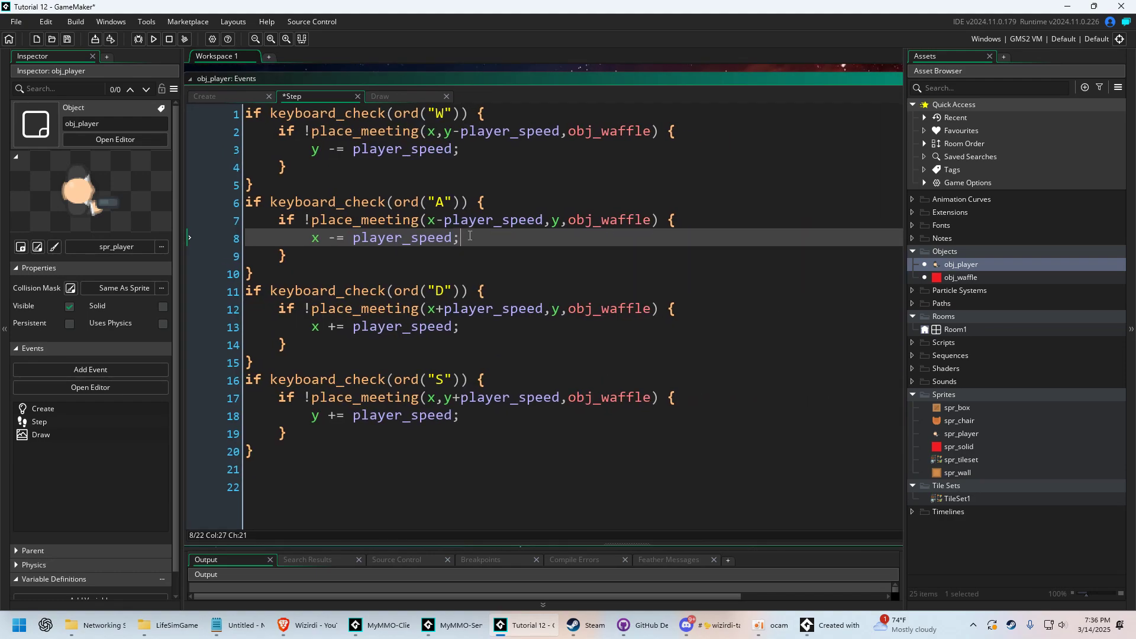
left_click(624, 126)
left_click(666, 160)
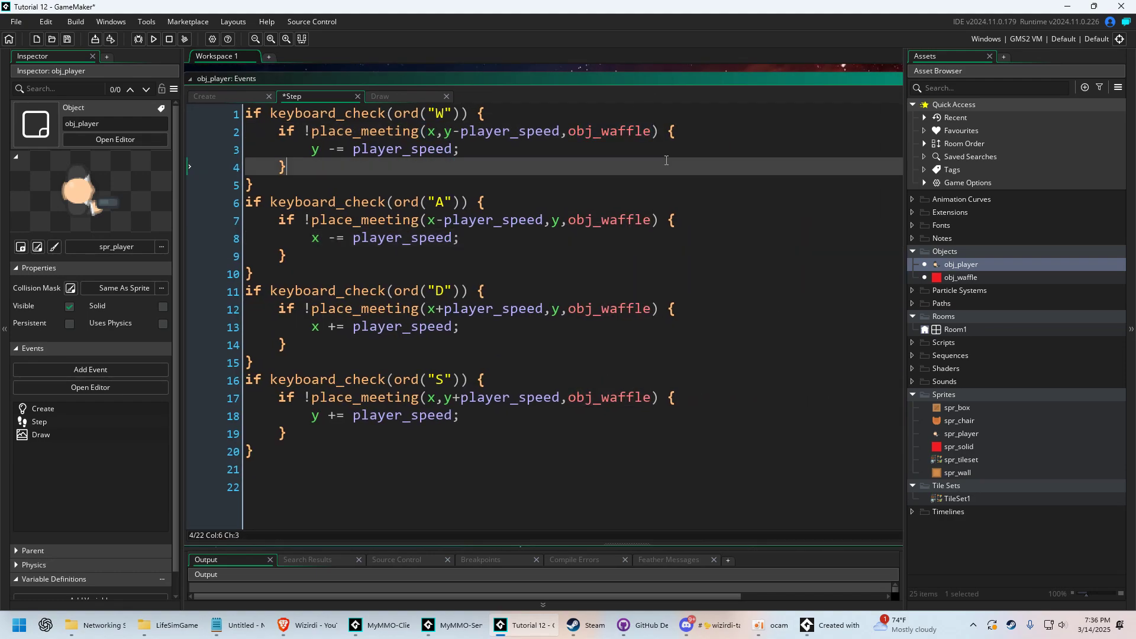
Rename obj_waffle back to obj_solid
double_click(1000, 277)
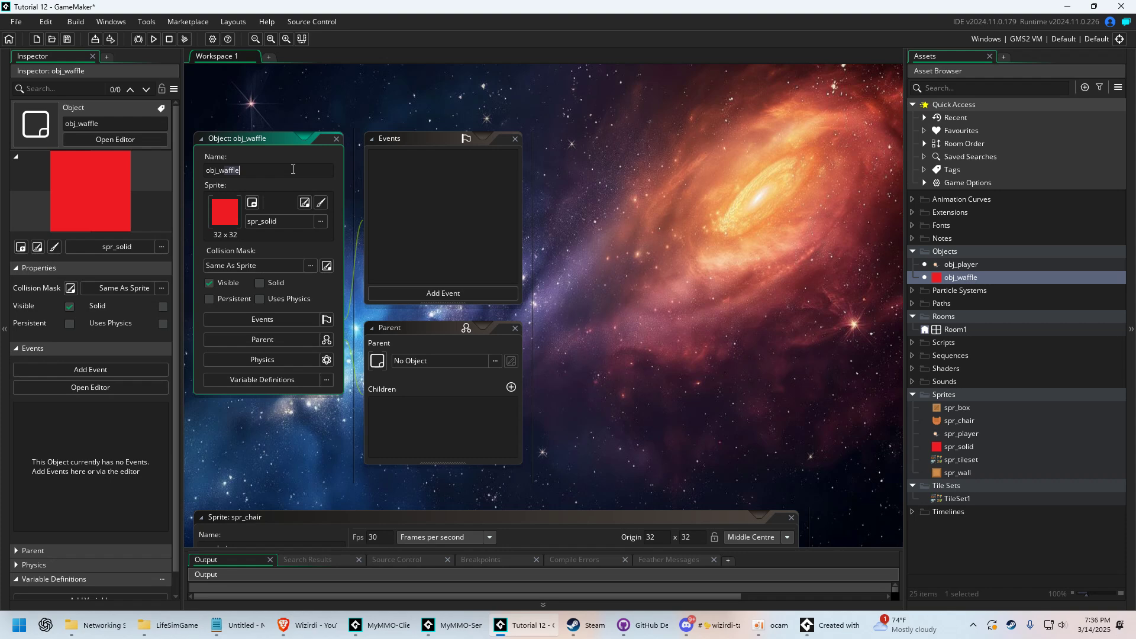
key("BackSpace")
key("BackSpace")
key("BackSpace")
key("BackSpace")
key("BackSpace")
type("solid")
key("Return")
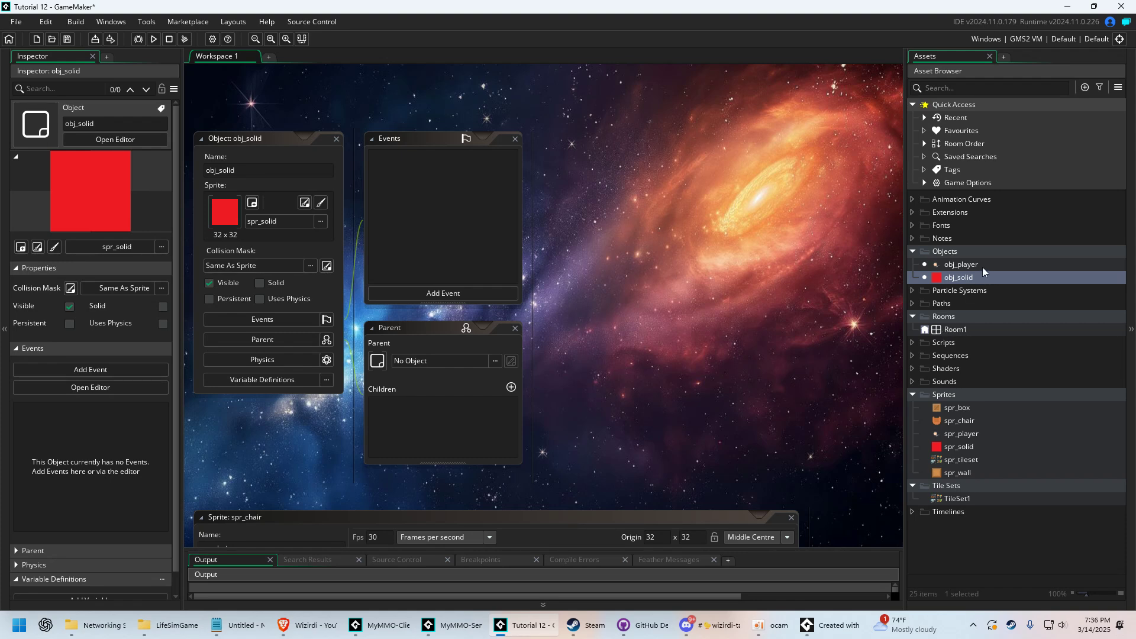
Run the game and walk the player around and into the red obj_solid blocks outside the building to test collision
key("F5")
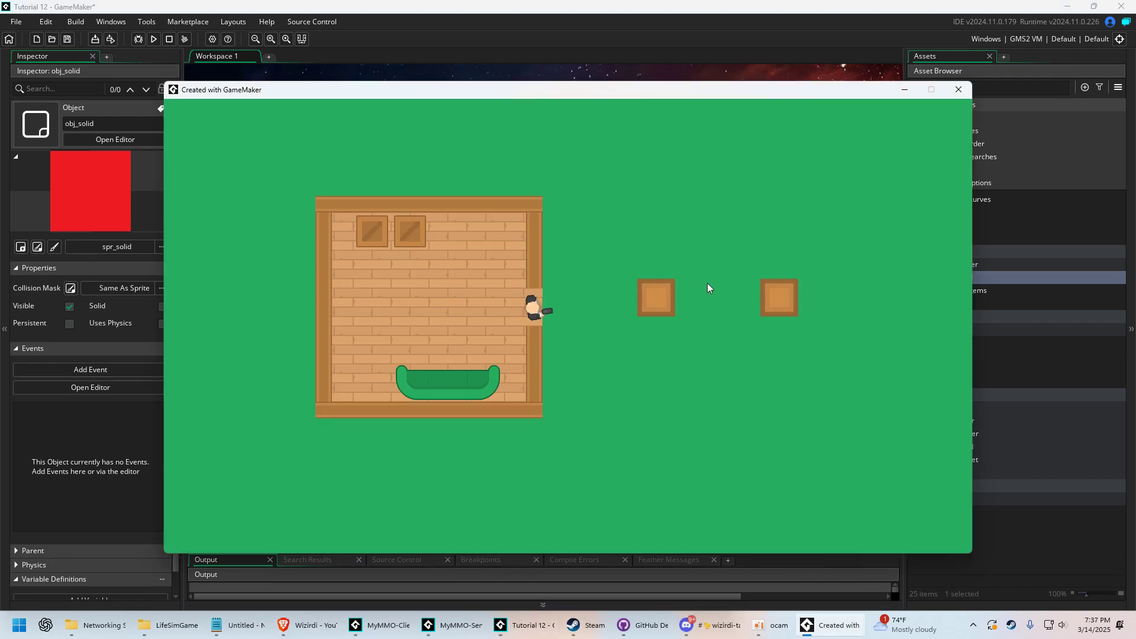
key("d")
left_click(156, 40)
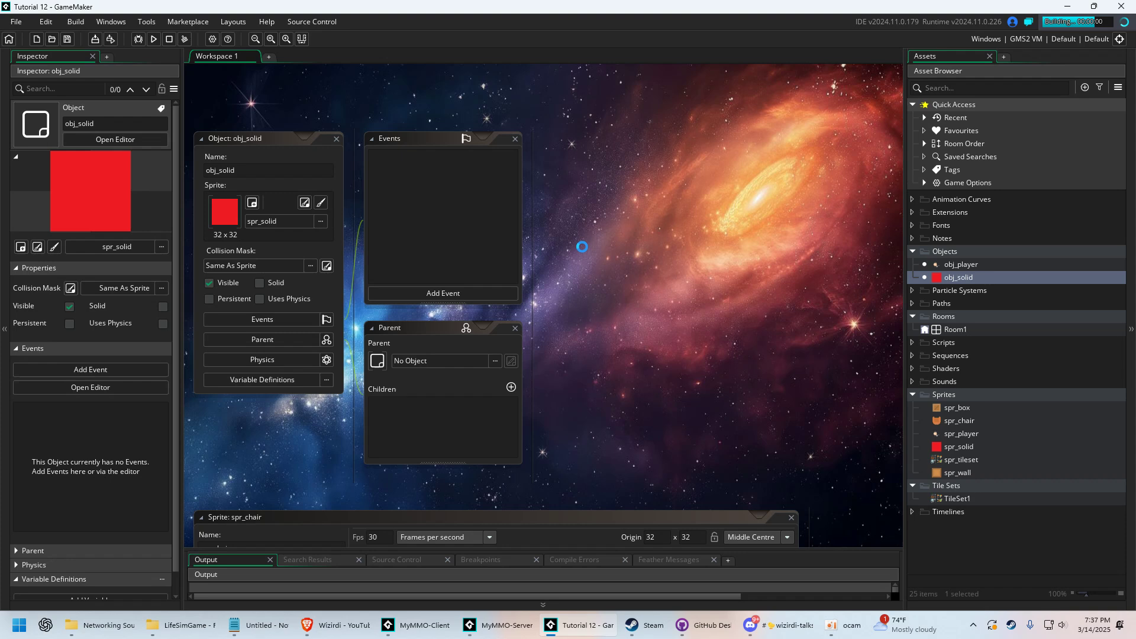
key("d")
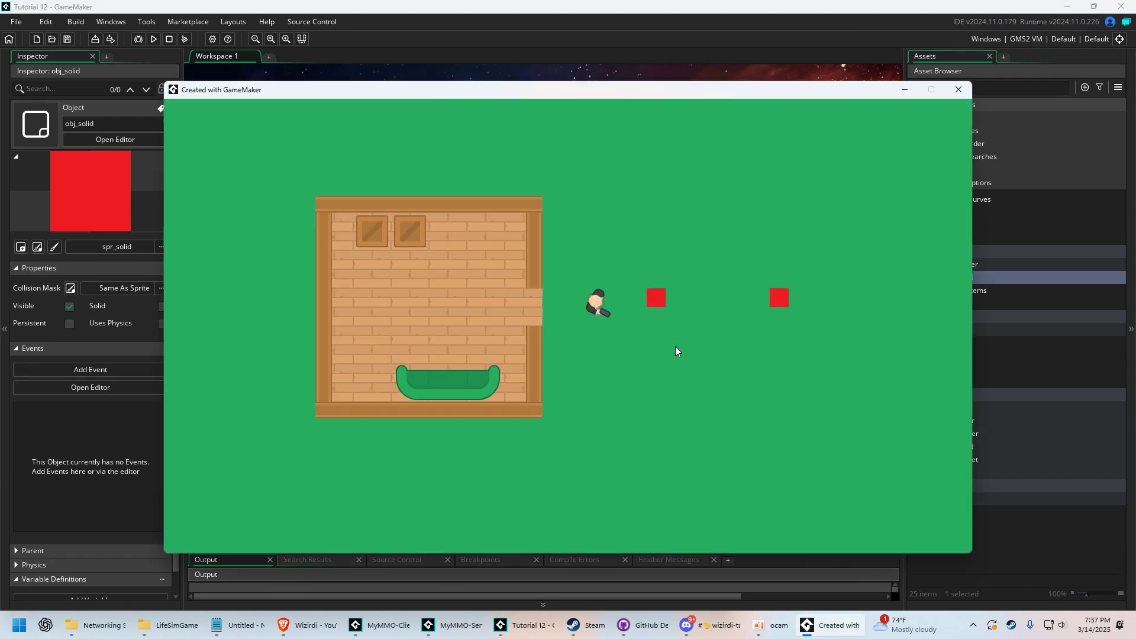
key("d")
key("w")
key("s")
key("d")
key("w")
key("a")
key("s")
key("d")
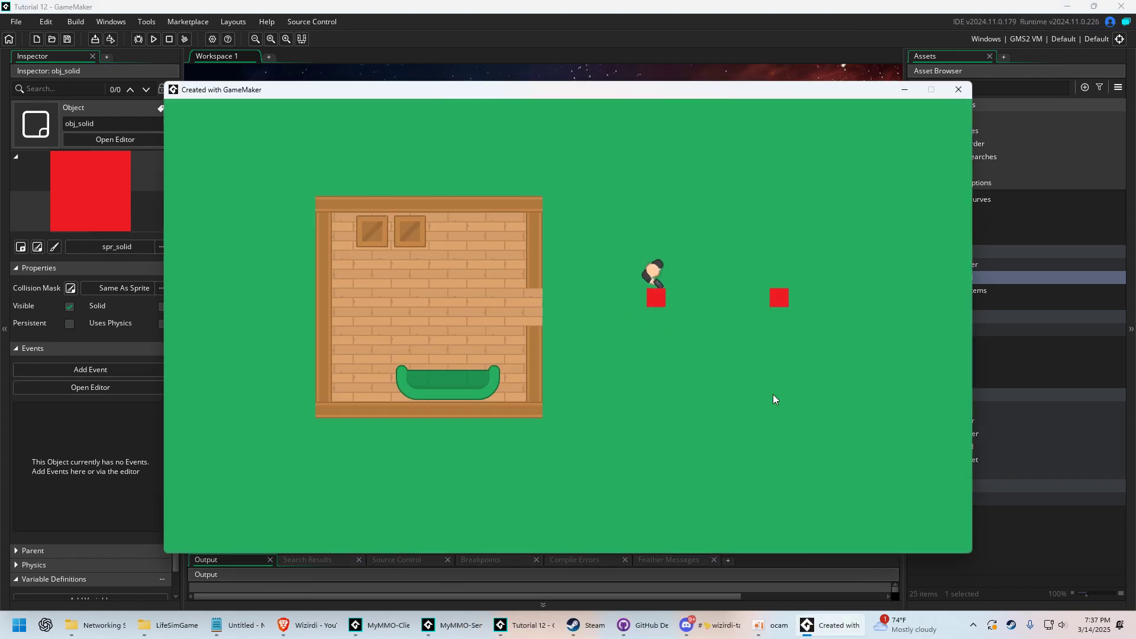
key("a")
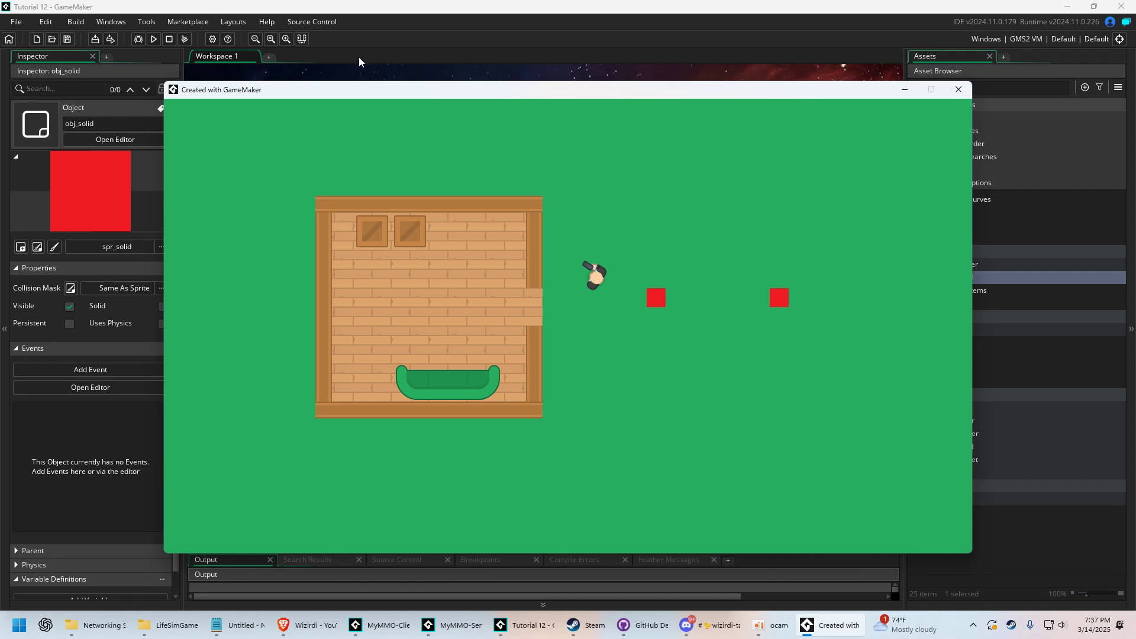
Open Room1 and delete both obj_solid instances outside the building
left_click(359, 56)
double_click(961, 329)
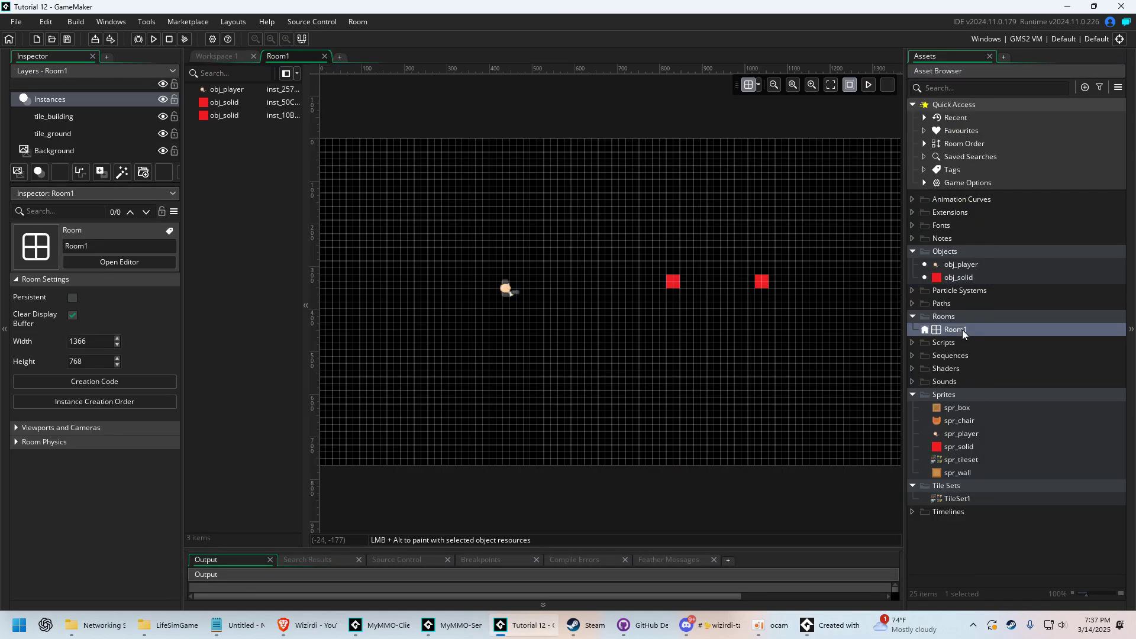
left_click(279, 105)
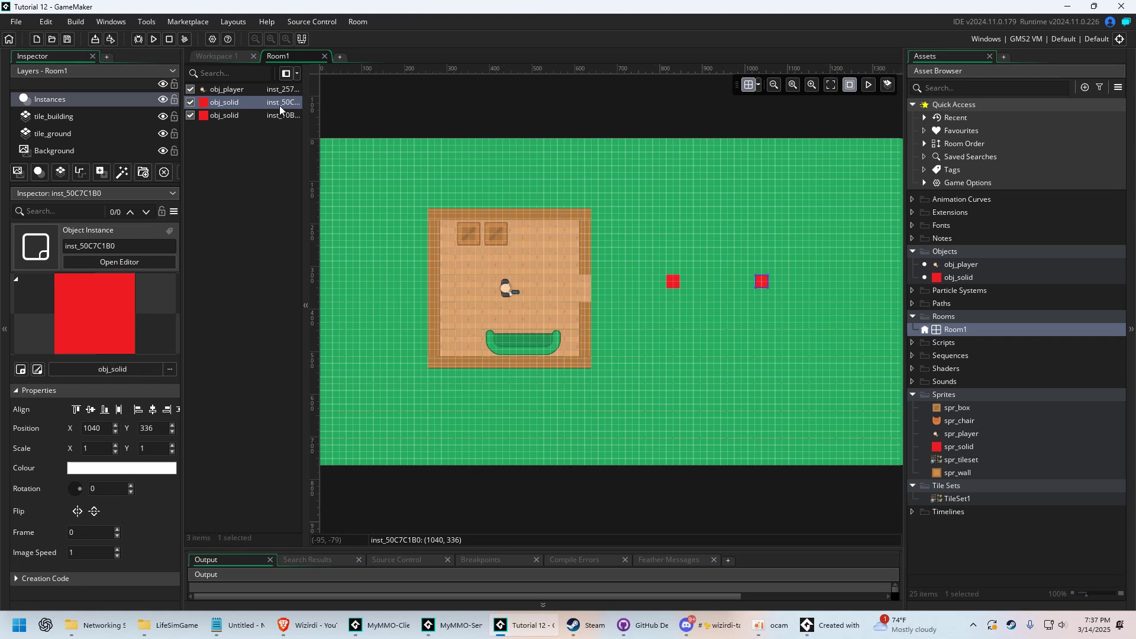
left_click(276, 117, "shift")
key("Delete")
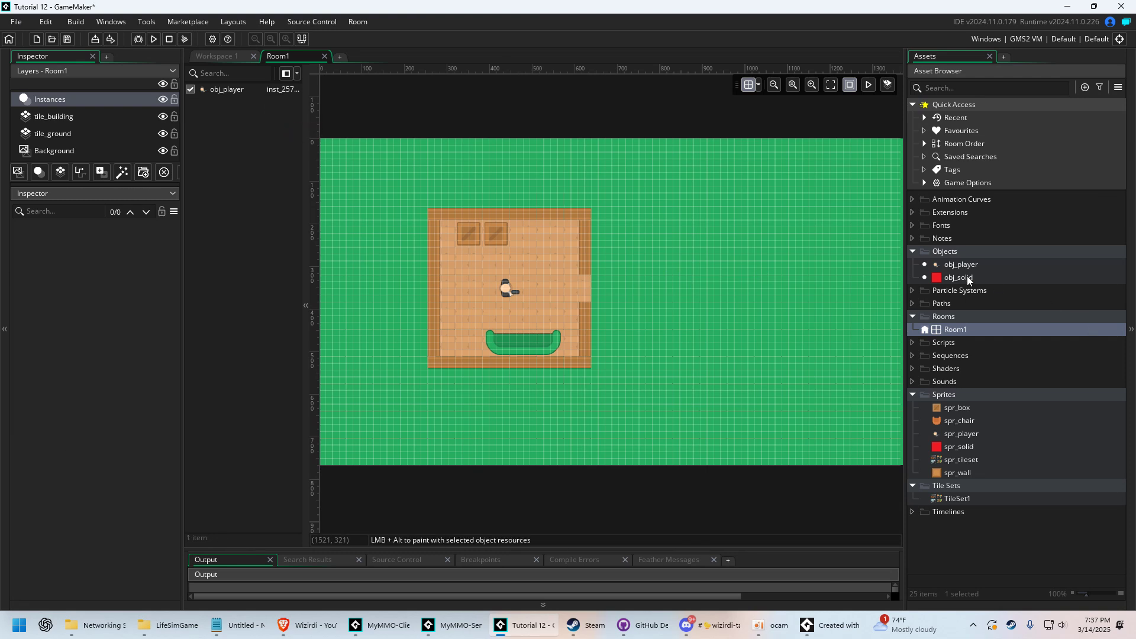
Place an obj_solid instance on the building's right wall above the doorway and stretch it to scale 5 x 3
left_click(967, 277)
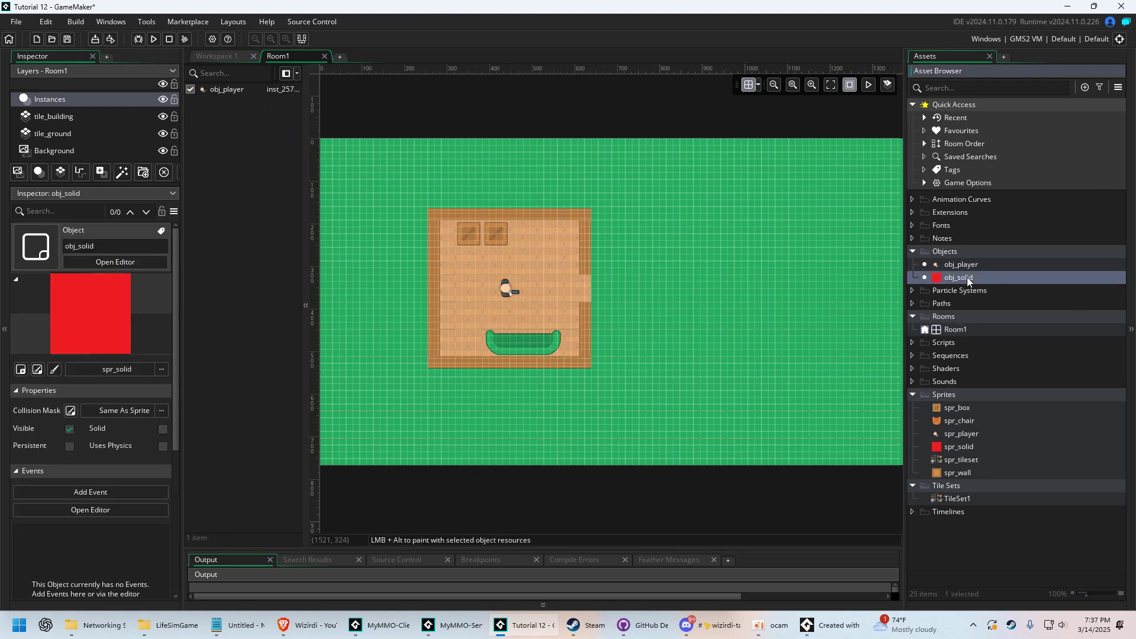
left_click(586, 251, "alt")
scroll(595, 270, "up", 4, "ctrl")
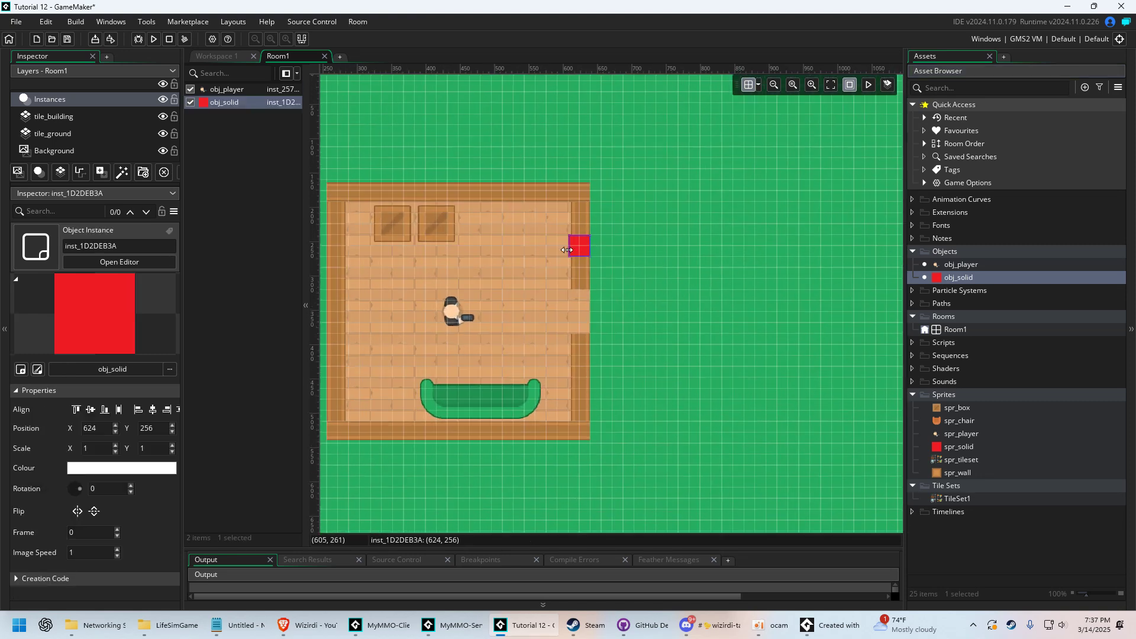
scroll(570, 231, "up", 3, "ctrl")
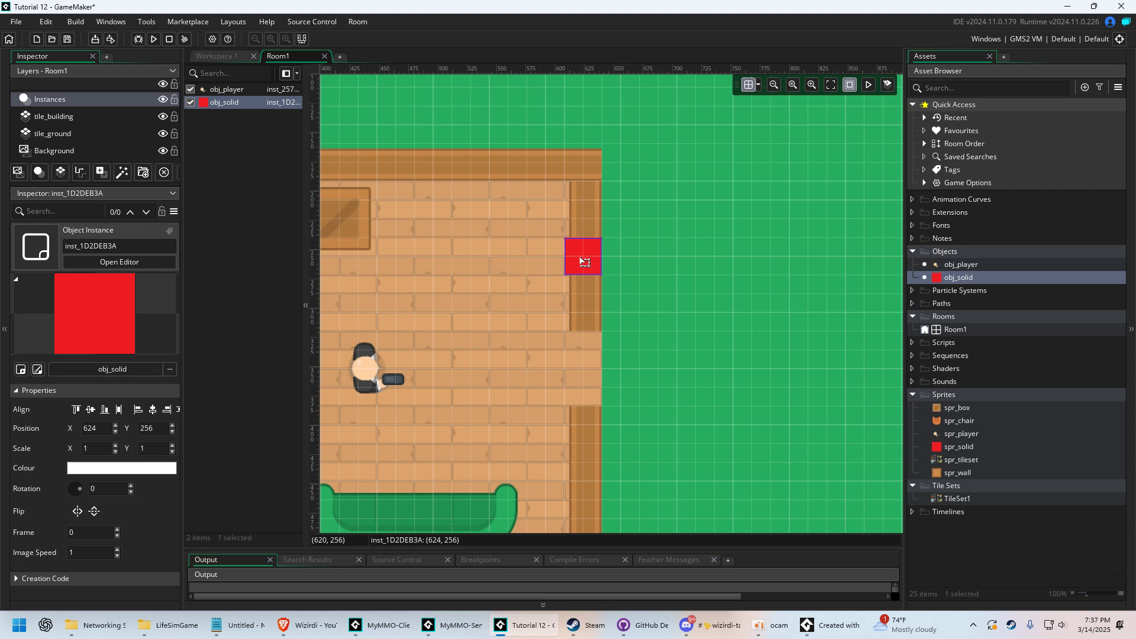
left_click_drag(571, 259, 416, 355)
Run the game, walk the player around the stretched red block to test its collision, and close the game
key("F5")
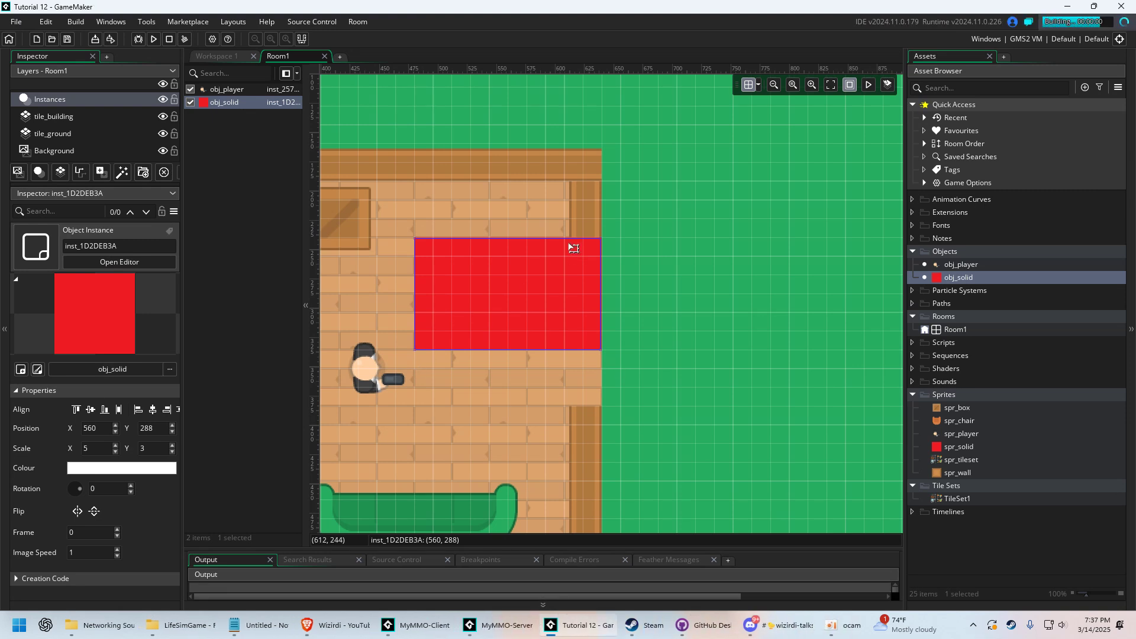
key("w")
key("d")
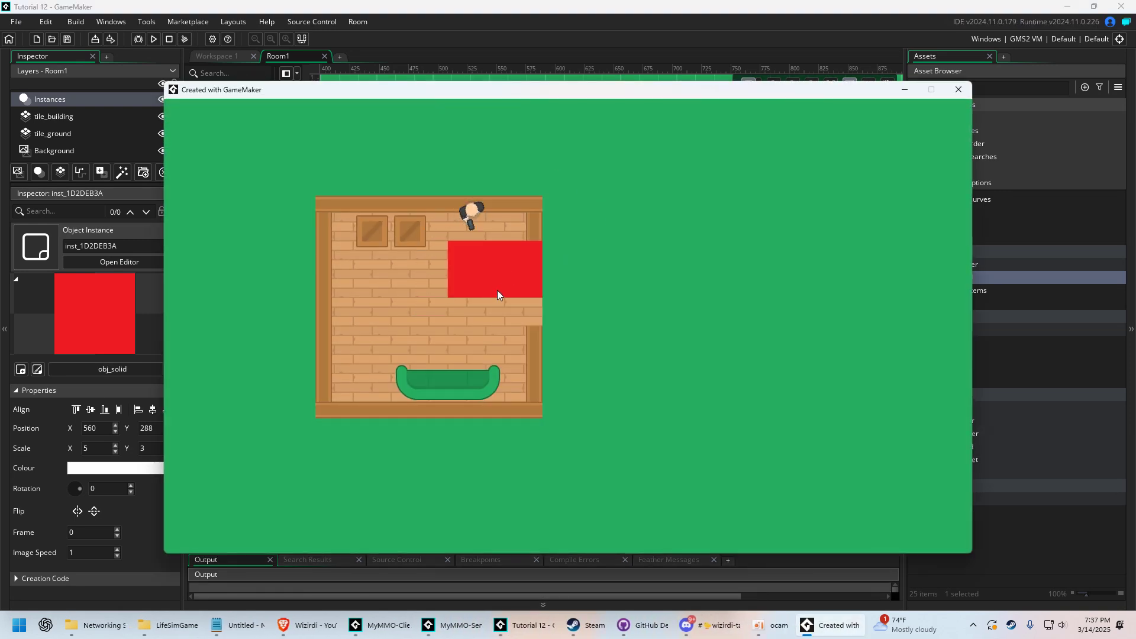
key("s")
key("a")
key("Down")
key("Right")
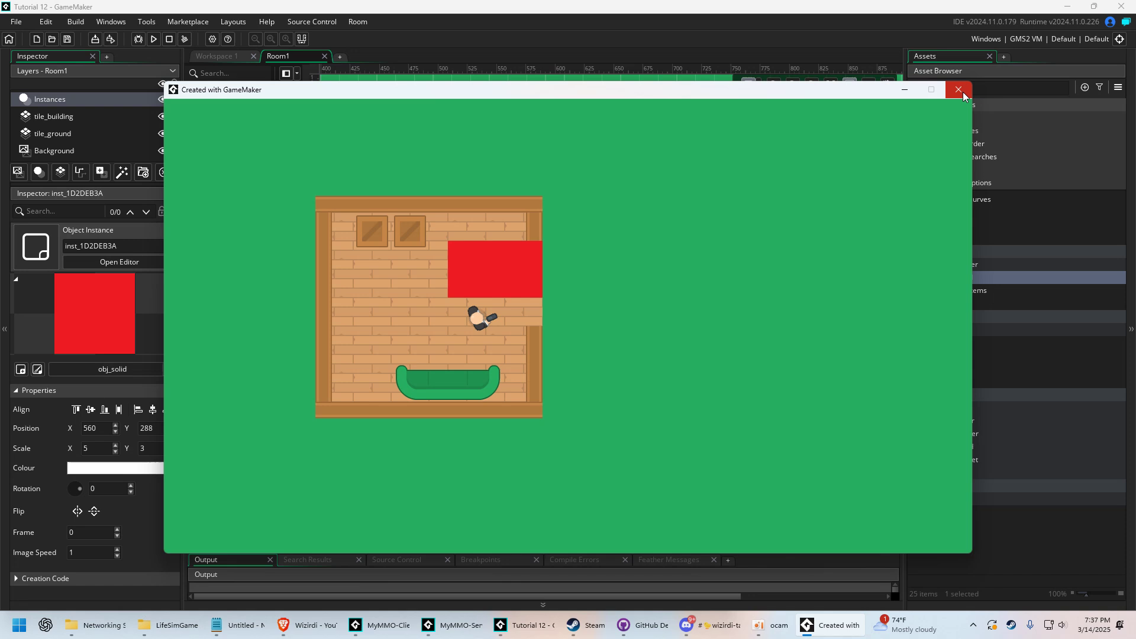
left_click(959, 89)
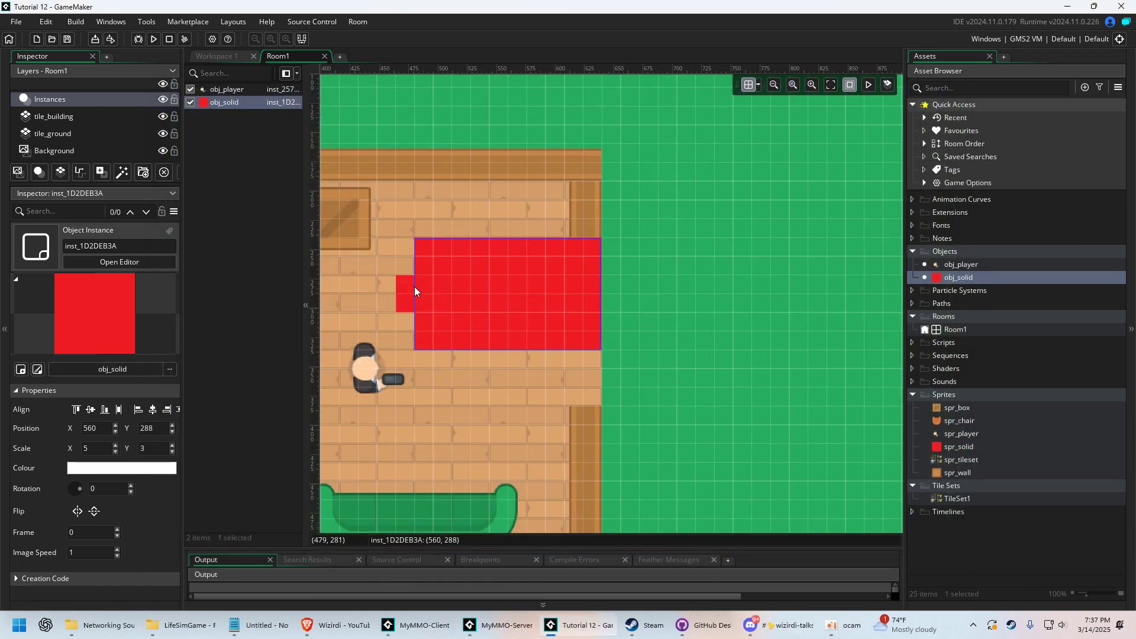
Resize the obj_solid block to fit the right wall, up to the building's upper corner, at scale 0.5 x 5
left_click_drag(422, 287, 597, 260)
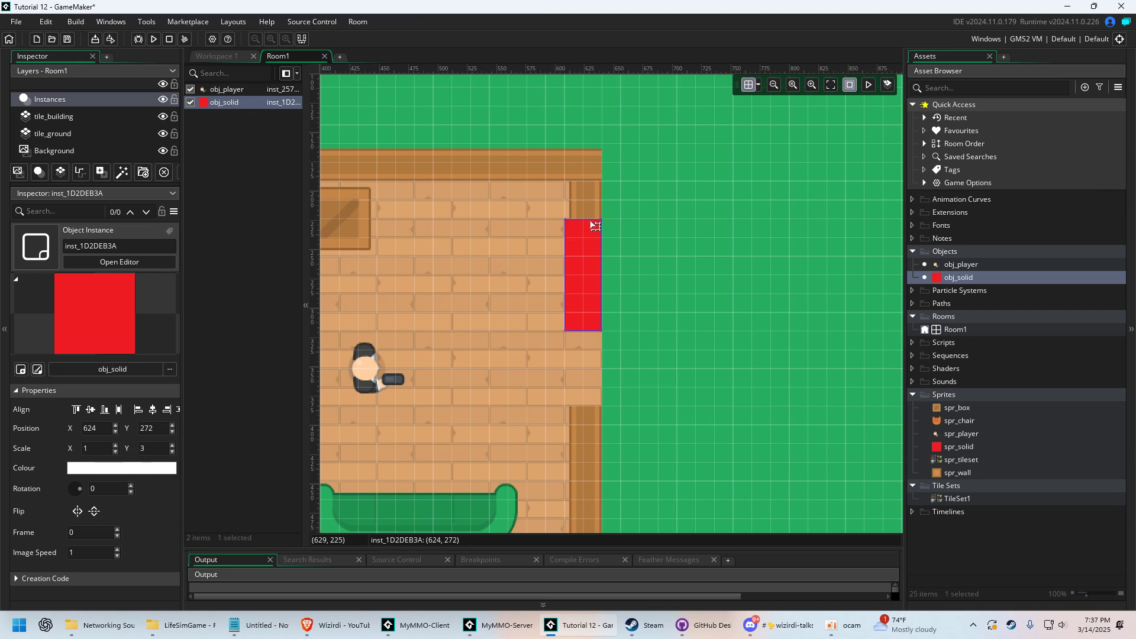
left_click_drag(594, 220, 590, 140)
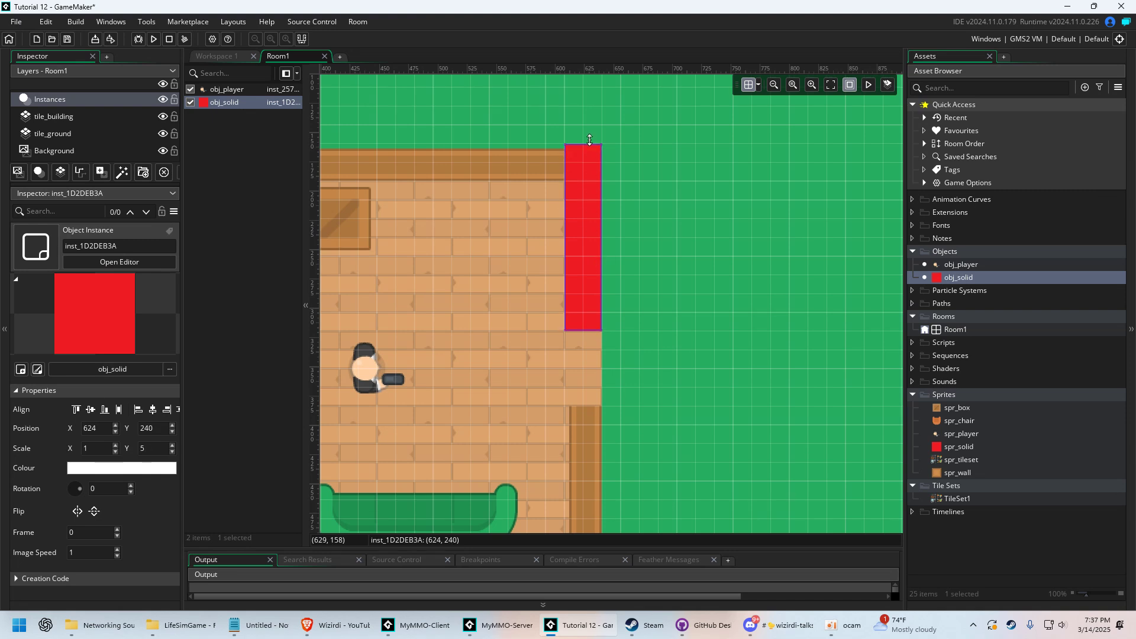
left_click_drag(566, 197, 575, 196)
Set the room grid to 8 x 8 and refit the right wall's obj_solid block to scale 1 x 4.75
left_click(759, 85)
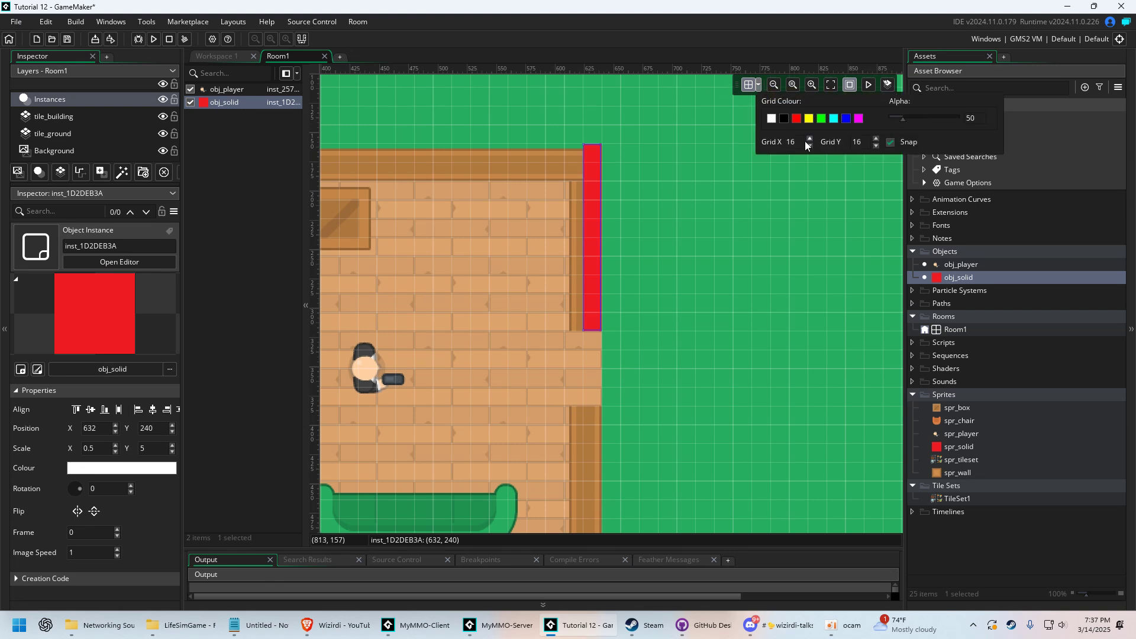
type("8")
key("Tab")
type("8")
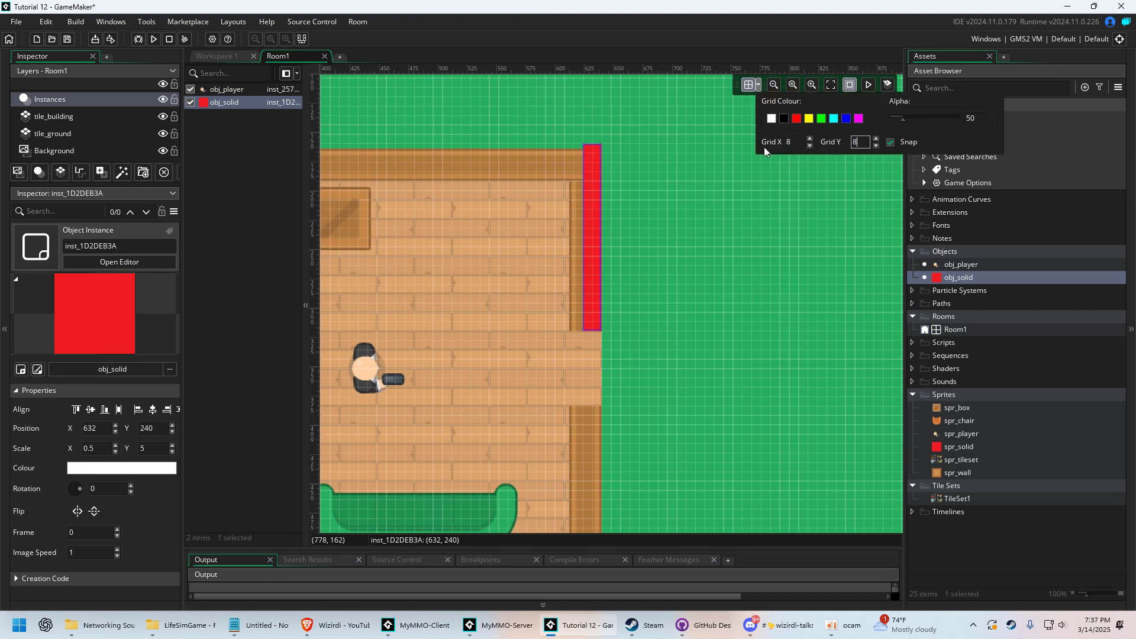
left_click_drag(584, 208, 584, 158)
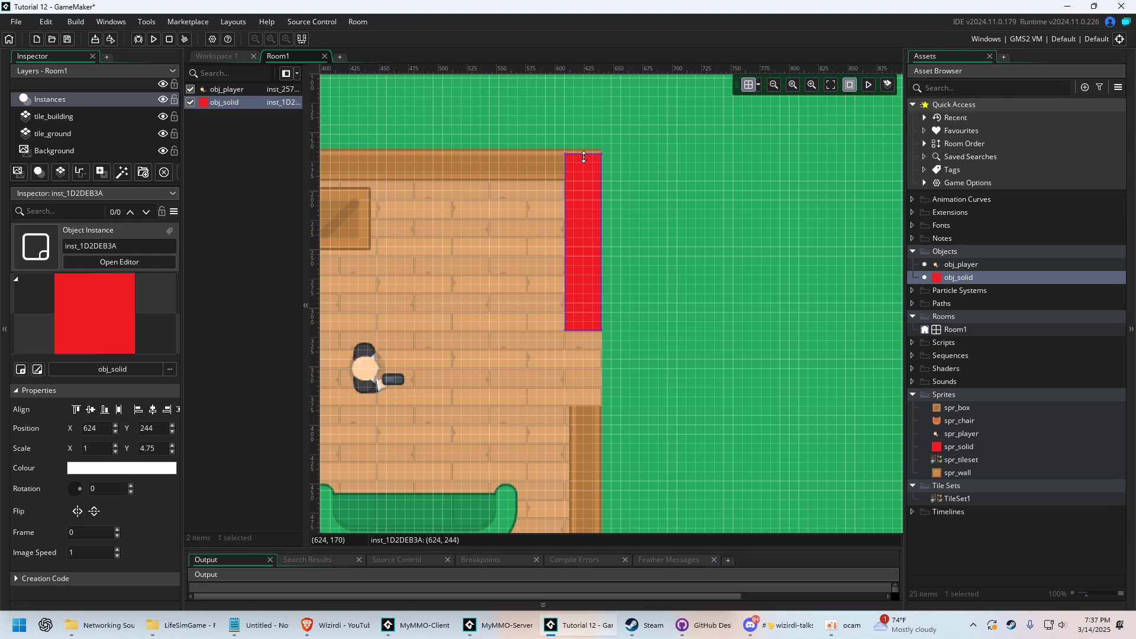
Place a second obj_solid instance on the building's upper wall and stretch it along the wall to scale 11 x 0.75
middle_click_drag(598, 205, 697, 202)
middle_click_drag(685, 125, 783, 123)
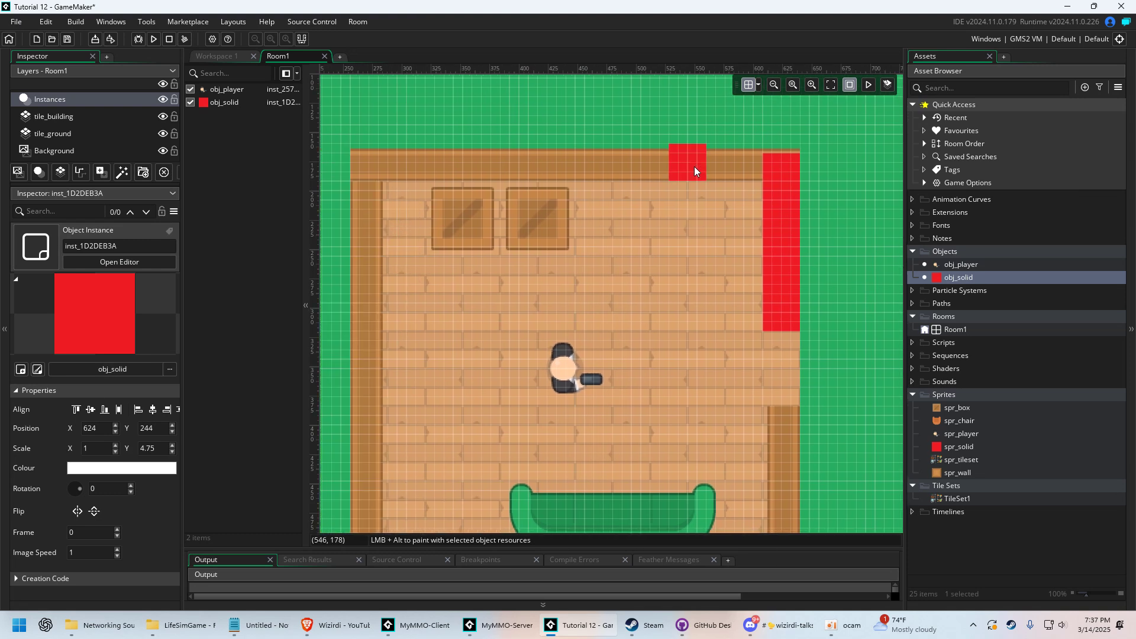
left_click(748, 165, "alt")
left_click_drag(742, 144, 351, 163)
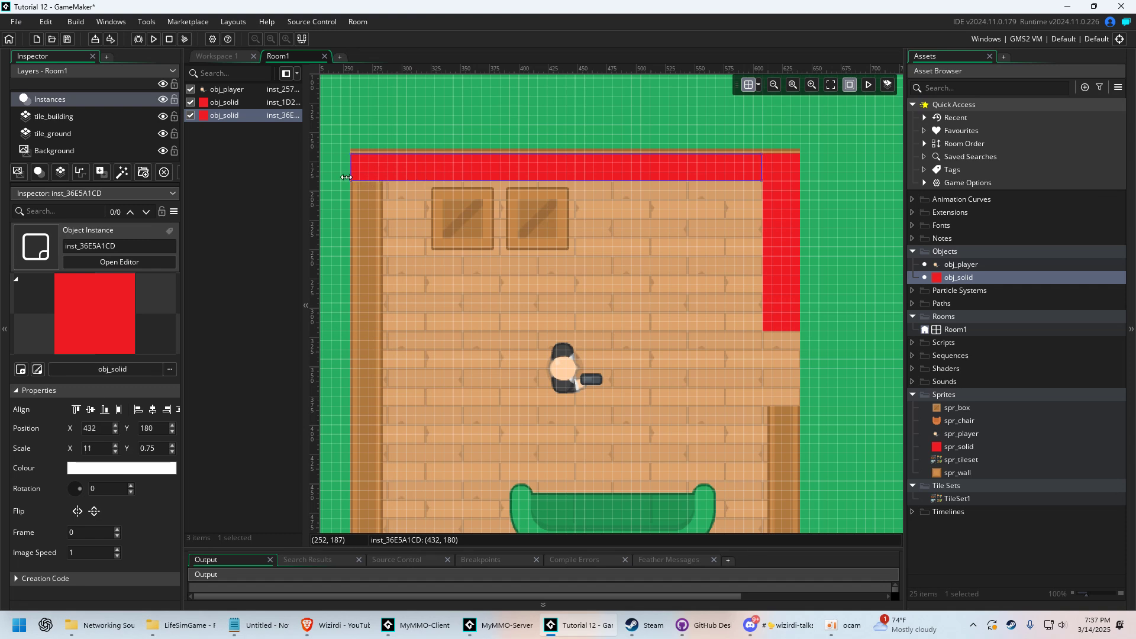
left_click(646, 304)
middle_click_drag(682, 288, 648, 295)
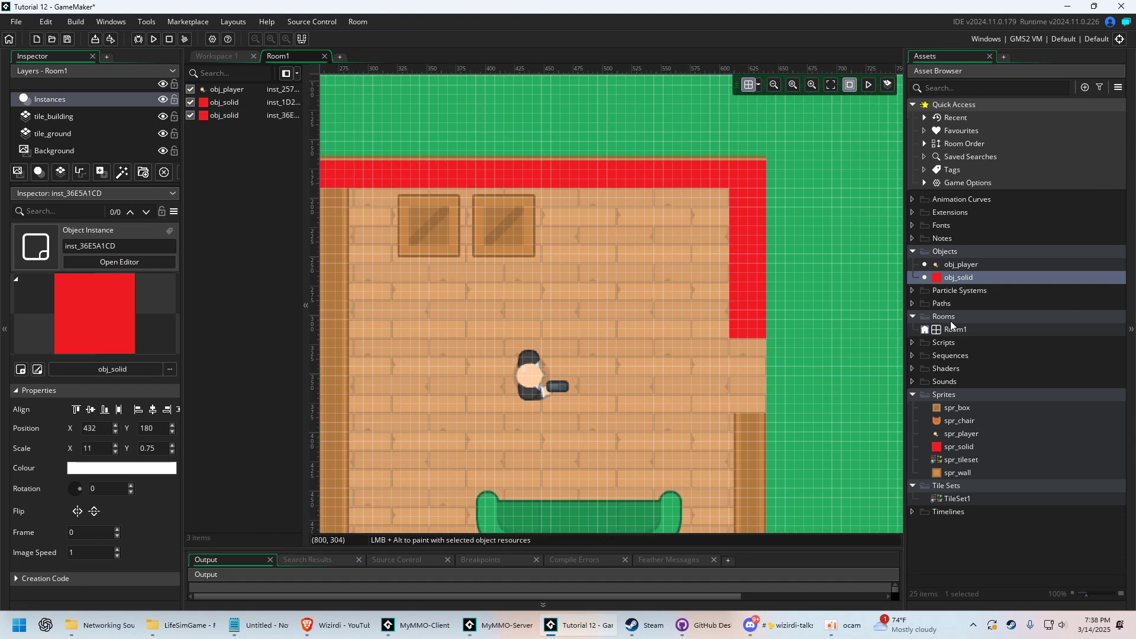
Run the game and walk the player against the upper and right walls to test the new collision blocks
key("F5")
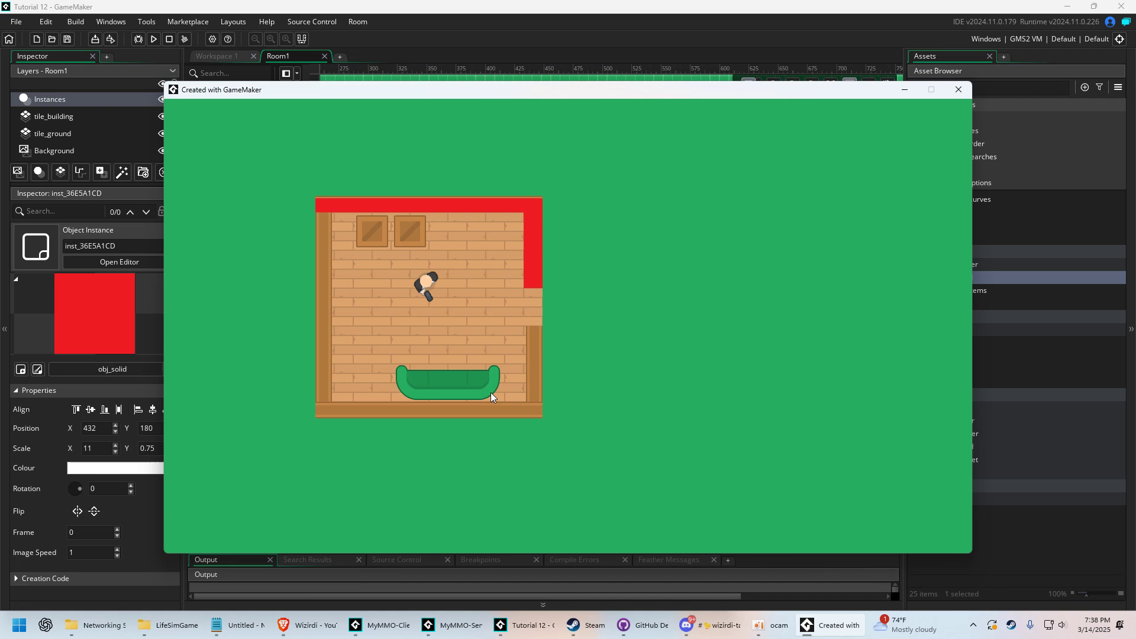
key("w")
key("d")
key("s")
key("w")
key("a")
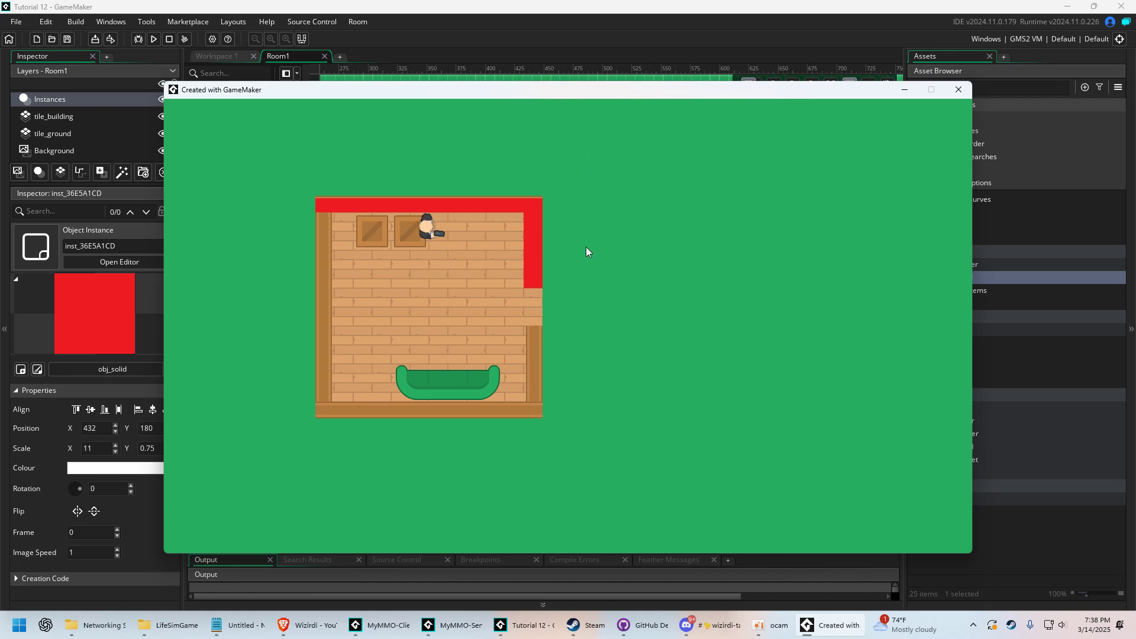
Walk the player below the red wall blocks and across the room toward the two crates to check the collisions
key("s")
key("d")
key("w")
key("d")
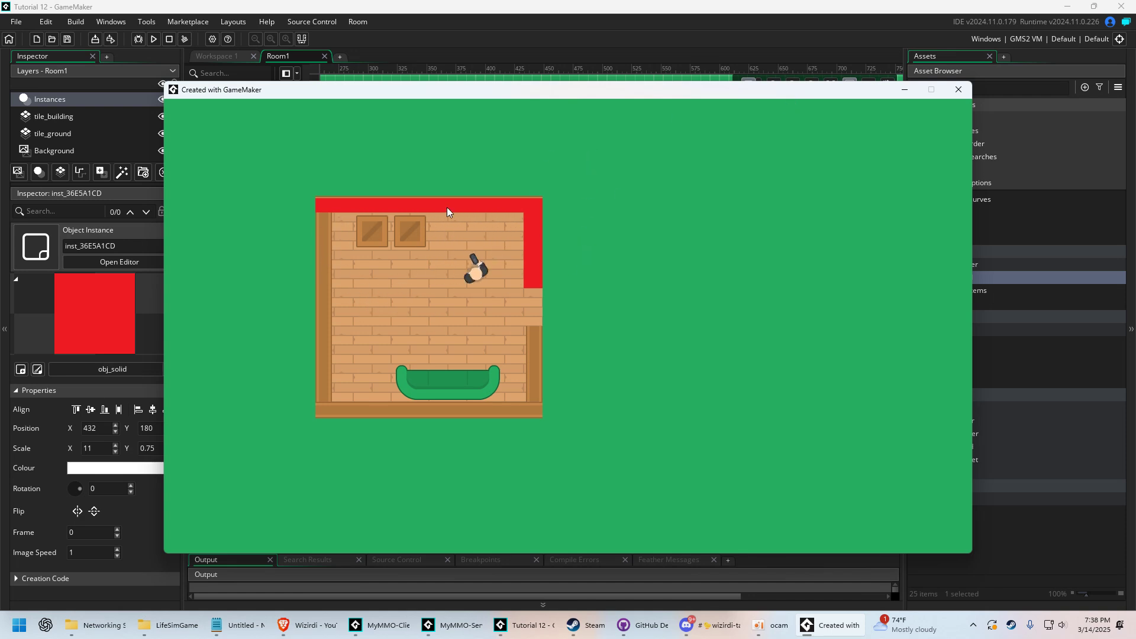
key("a")
key("d")
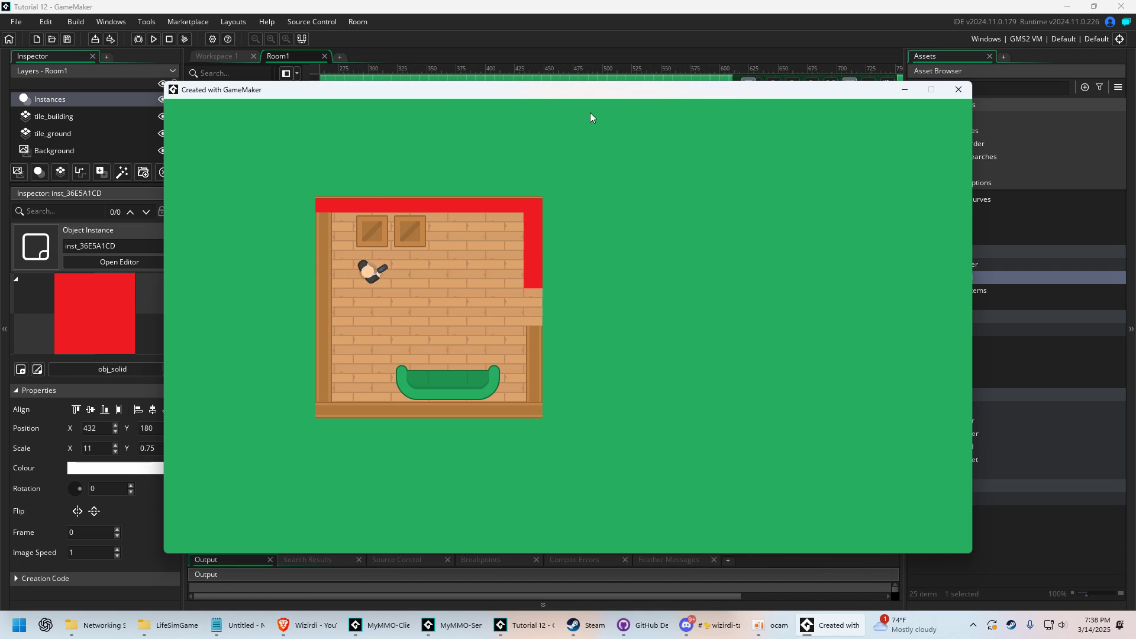
key("d")
Open the obj_solid object and turn off its Visible option so its instances are not drawn
left_click(290, 44)
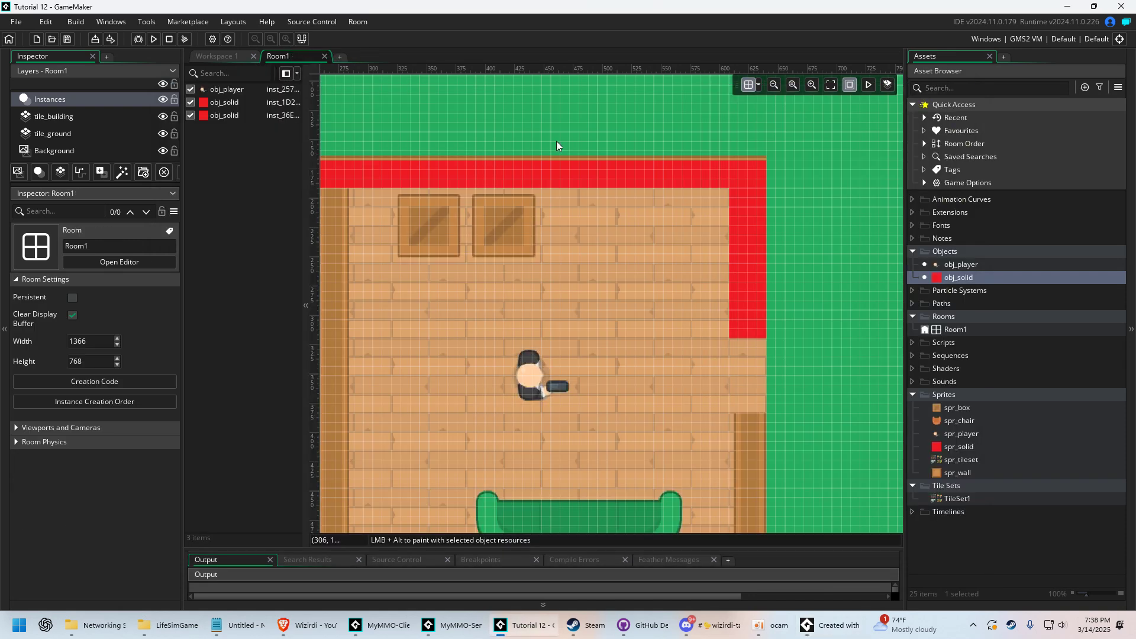
double_click(947, 277)
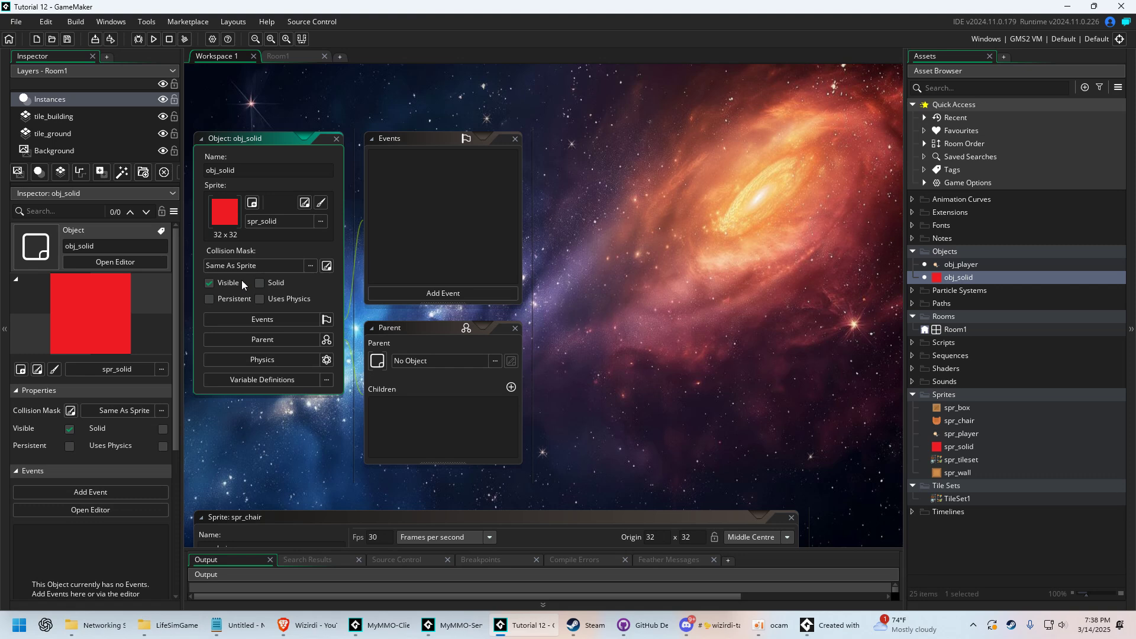
left_click(224, 286)
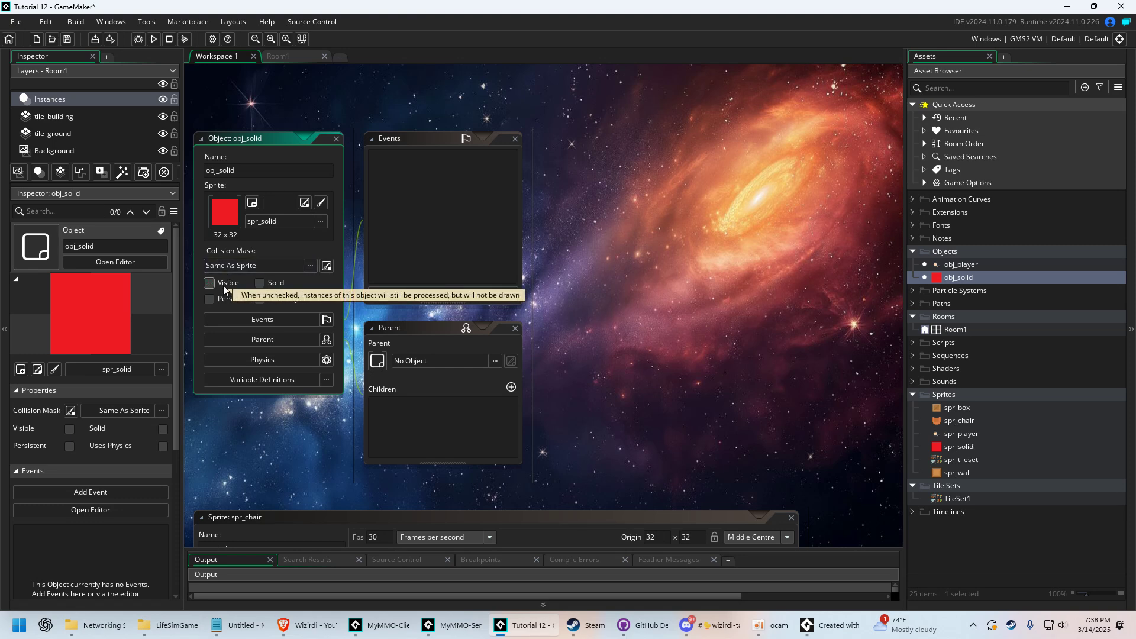
Run the game and walk the player out through the doorway and around the outside of the upper and right walls
key("F5")
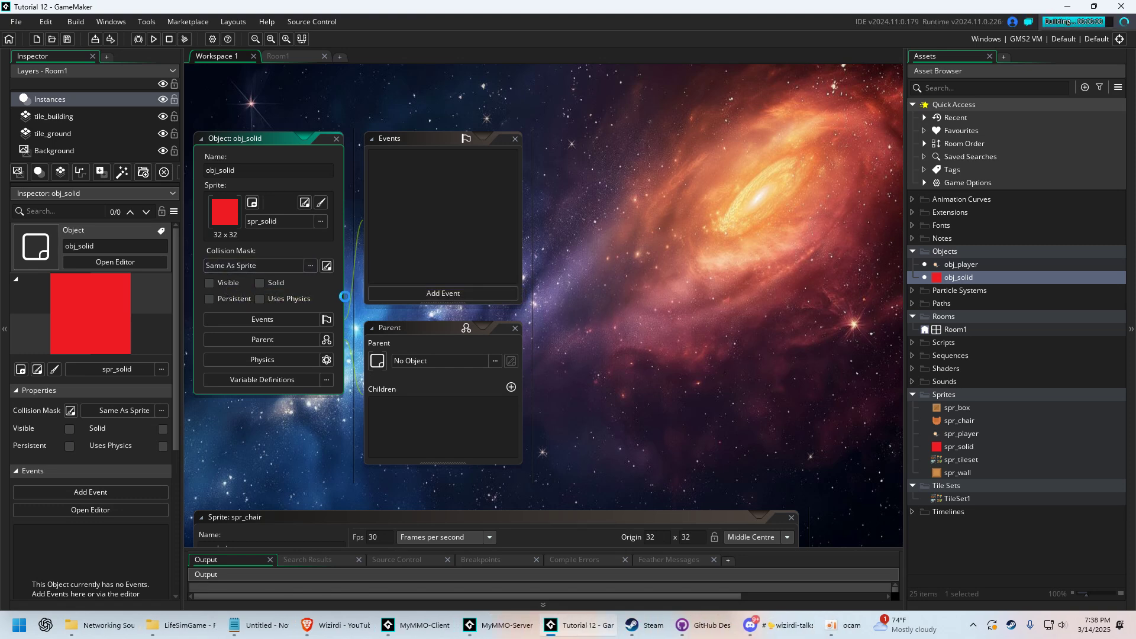
key("w")
key("d")
key("s")
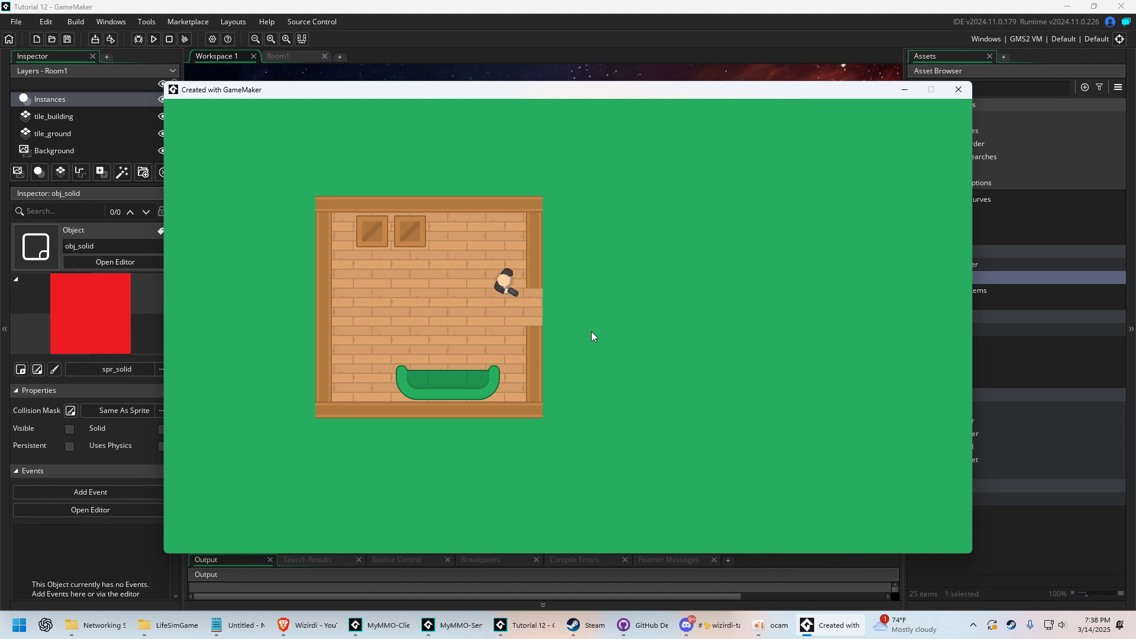
key("w")
key("a")
key("Right")
key("Down")
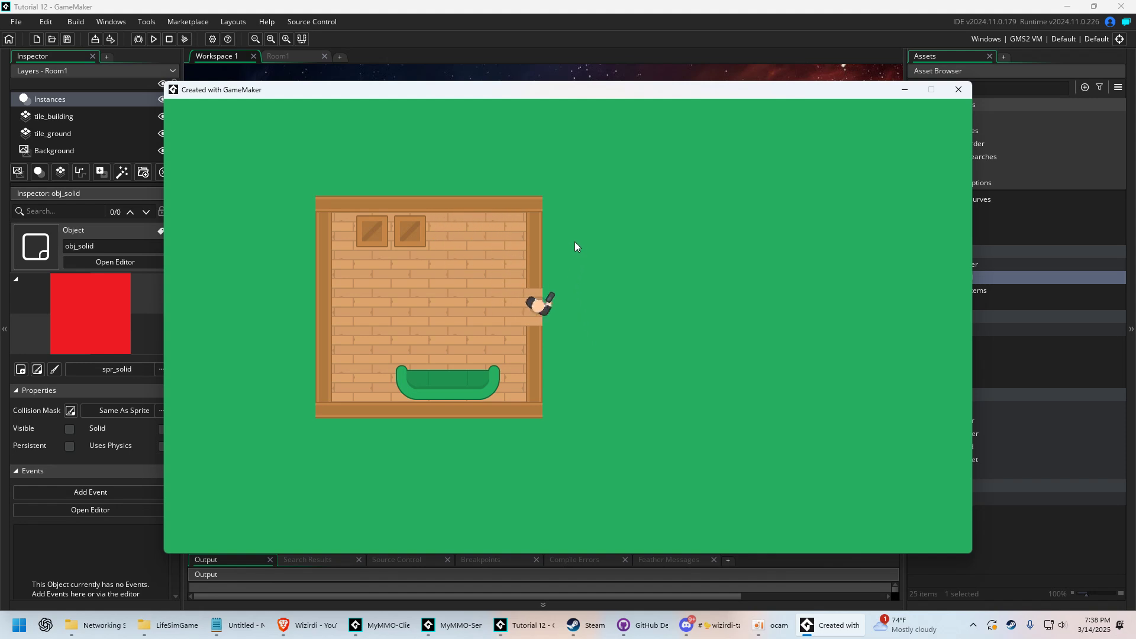
key("Up")
key("a")
key("s")
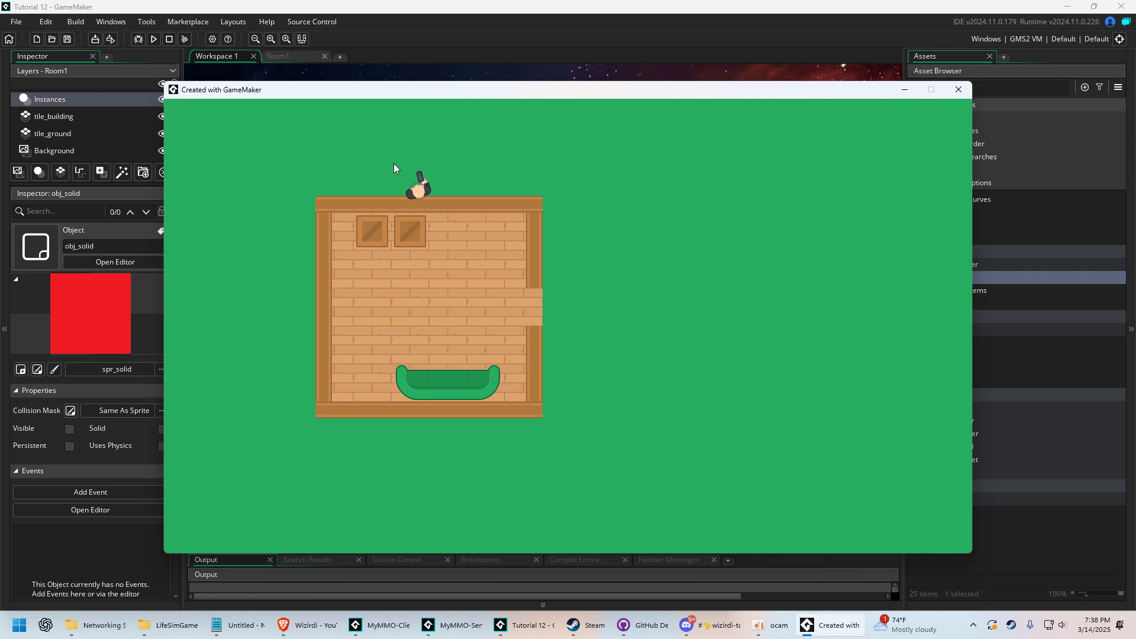
key("d")
key("Right")
key("Down")
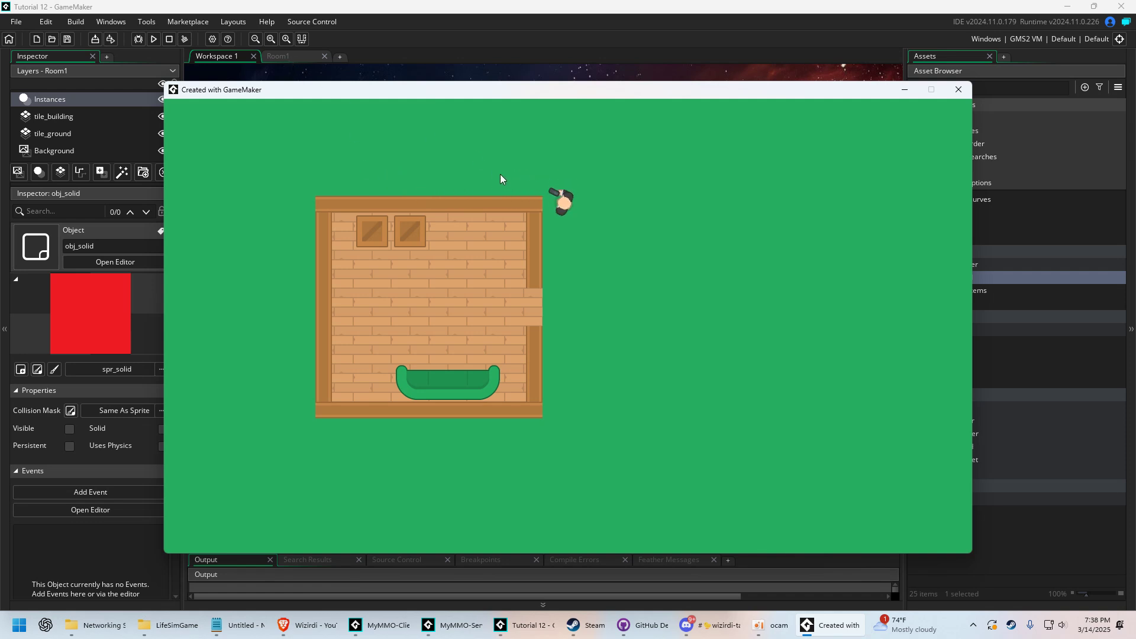
Walk the player back inside to the upper-right corner, and out over the right wall's section below the doorway
key("Up")
key("Left")
key("Right")
key("Left")
key("Right")
key("Down")
key("a")
key("w")
key("d")
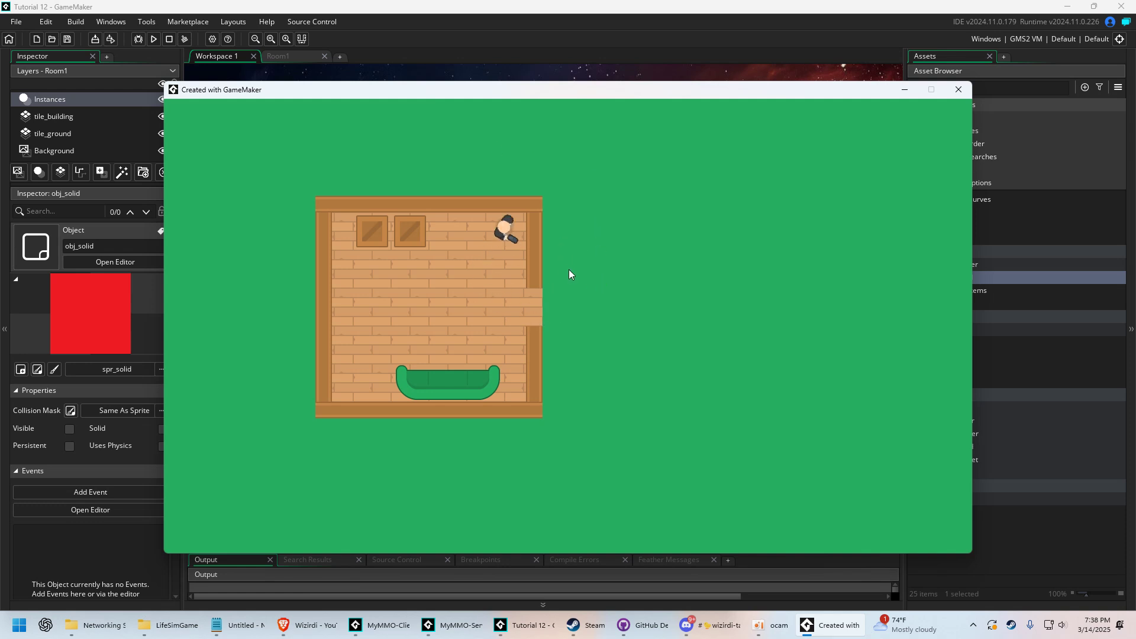
key("Down")
key("Up")
key("Down")
key("Right")
key("Left")
key("Down")
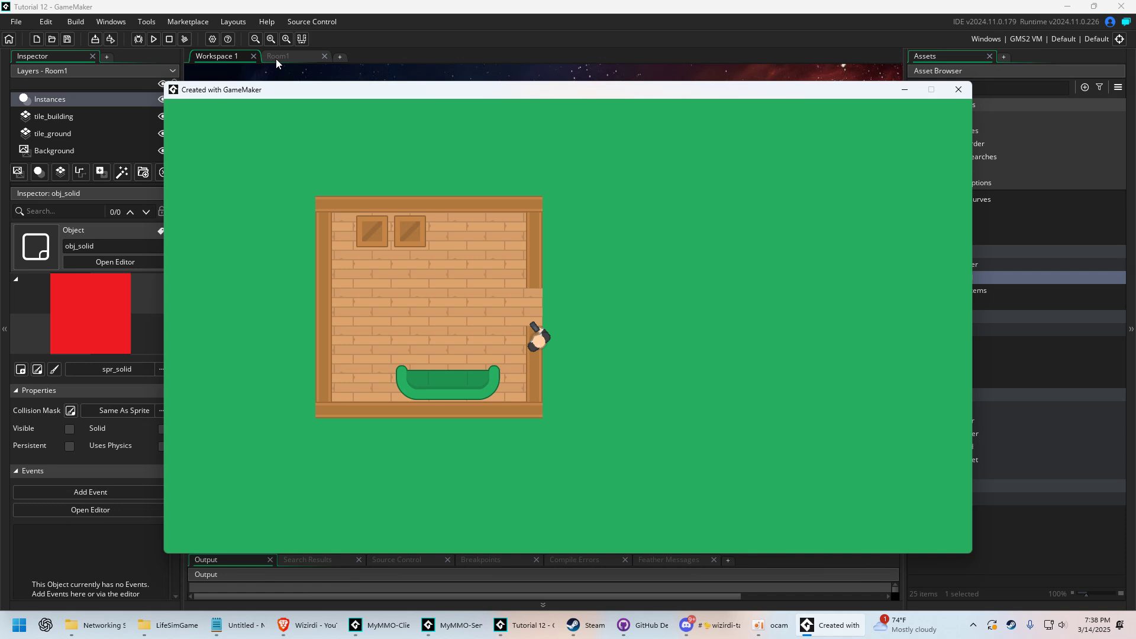
Place an obj_solid instance on the left wall in Room1 and stretch it down to the lower corner at scale 0.75 x 10.75
left_click(277, 56)
left_click(1006, 288)
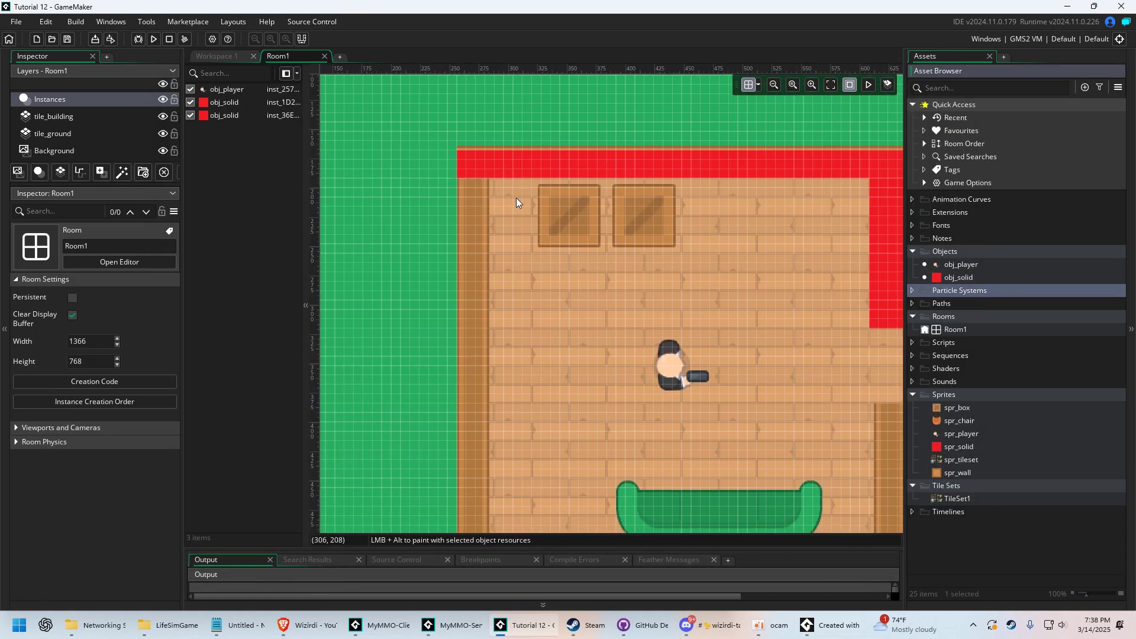
middle_click_drag(374, 176, 332, 140)
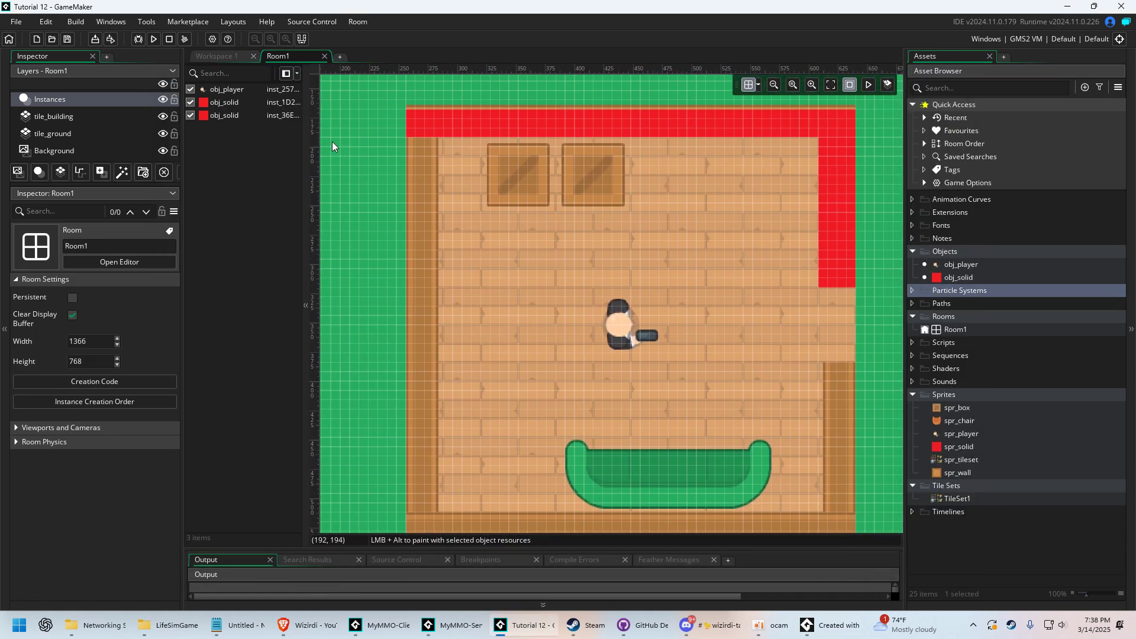
left_click(954, 278)
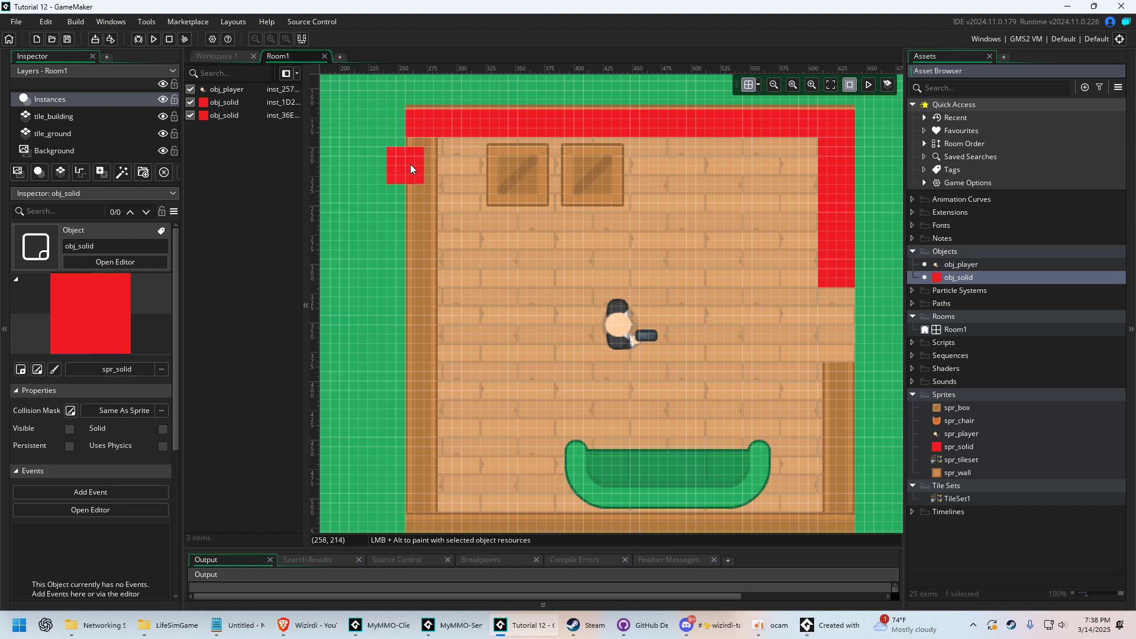
left_click(425, 157, "alt")
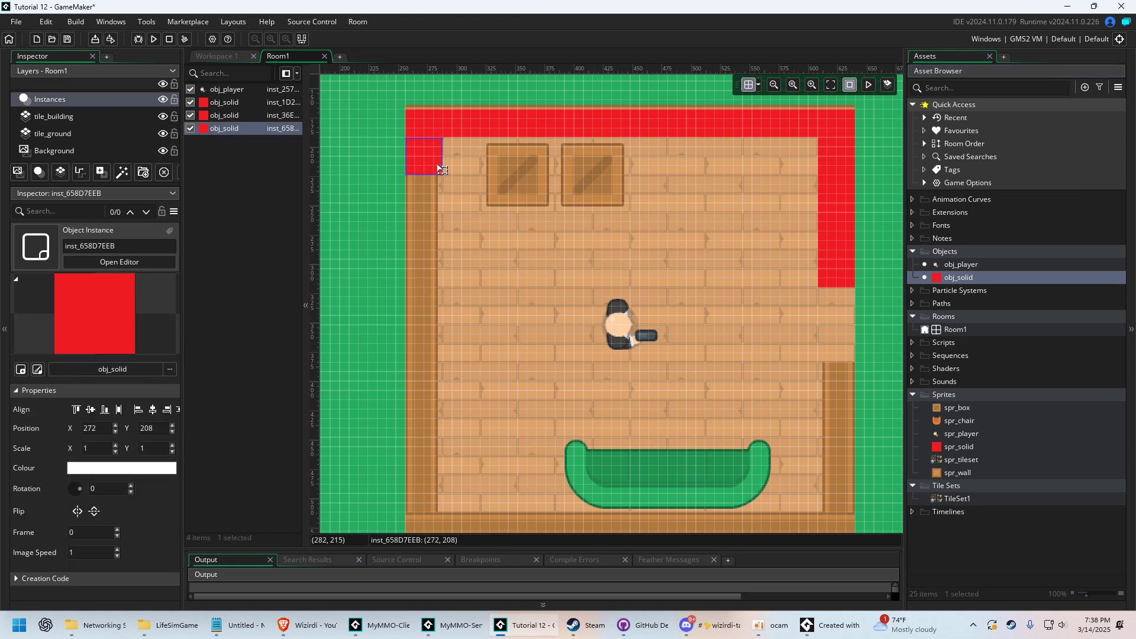
left_click_drag(442, 164, 429, 160)
middle_click_drag(484, 226, 491, 161)
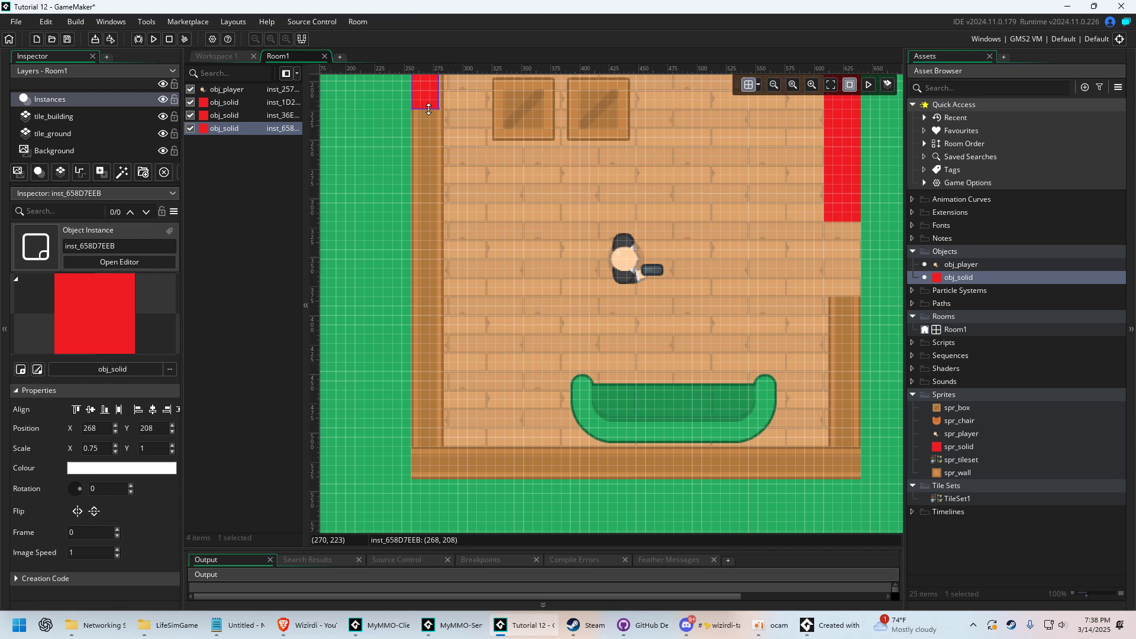
left_click_drag(428, 110, 439, 475)
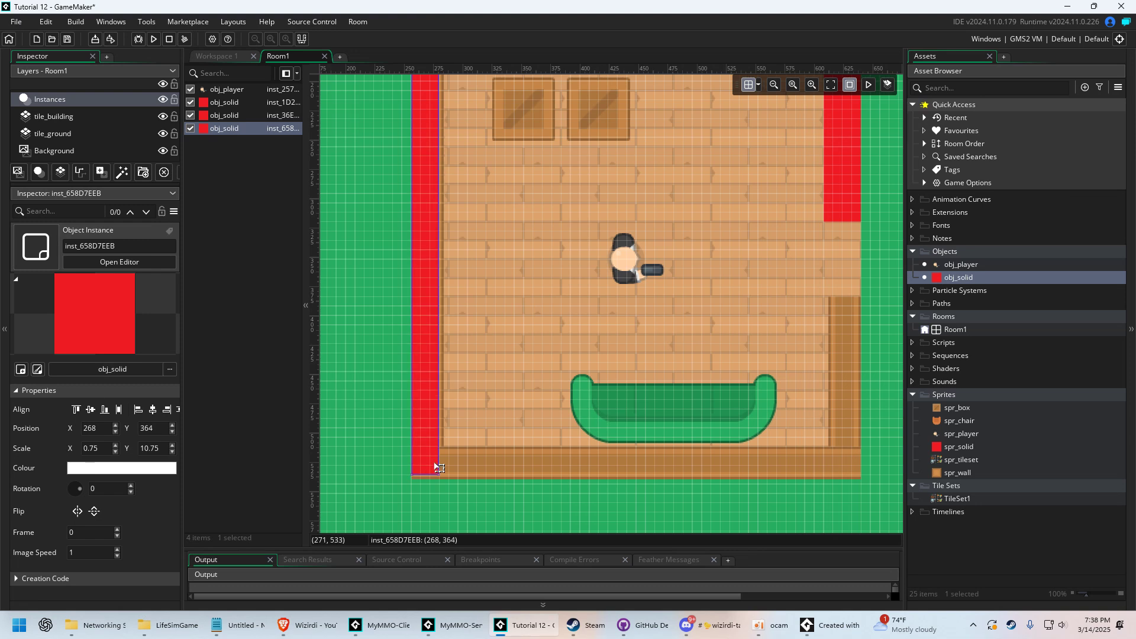
Cover the lower wall and the right wall's section below the doorway with obj_solid instances, the latter at scale 0.75 x 4
middle_click_drag(500, 379, 435, 313)
left_click_drag(983, 279, 806, 235)
left_click(788, 357)
left_click(841, 252)
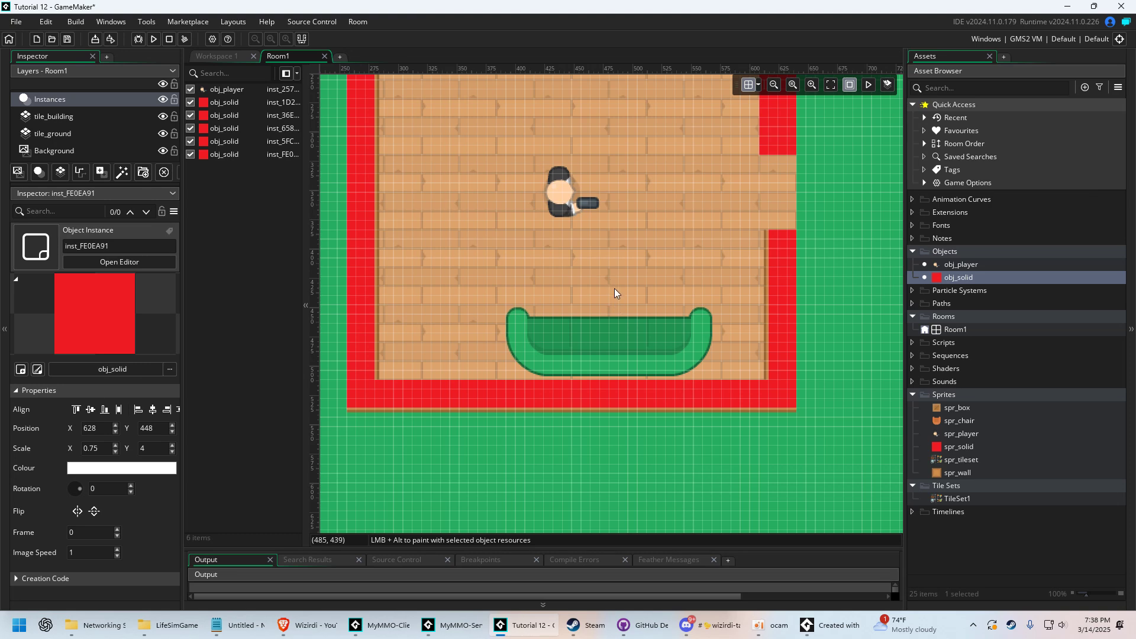
middle_click_drag(614, 291, 594, 320)
left_click(84, 120)
left_click(81, 133)
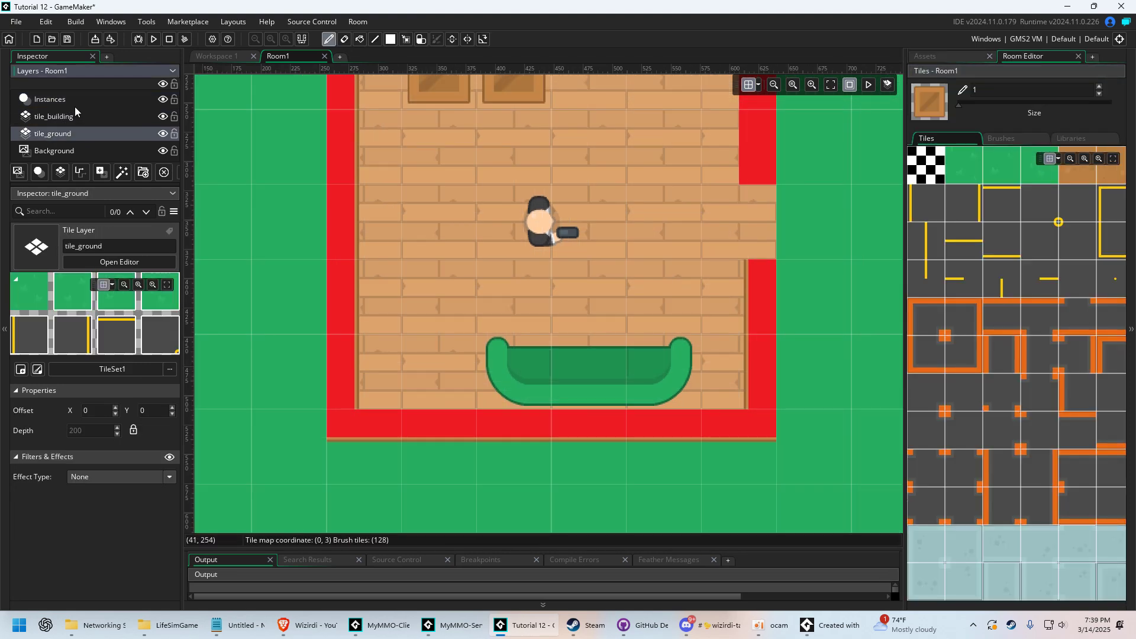
left_click(74, 100)
left_click(946, 57)
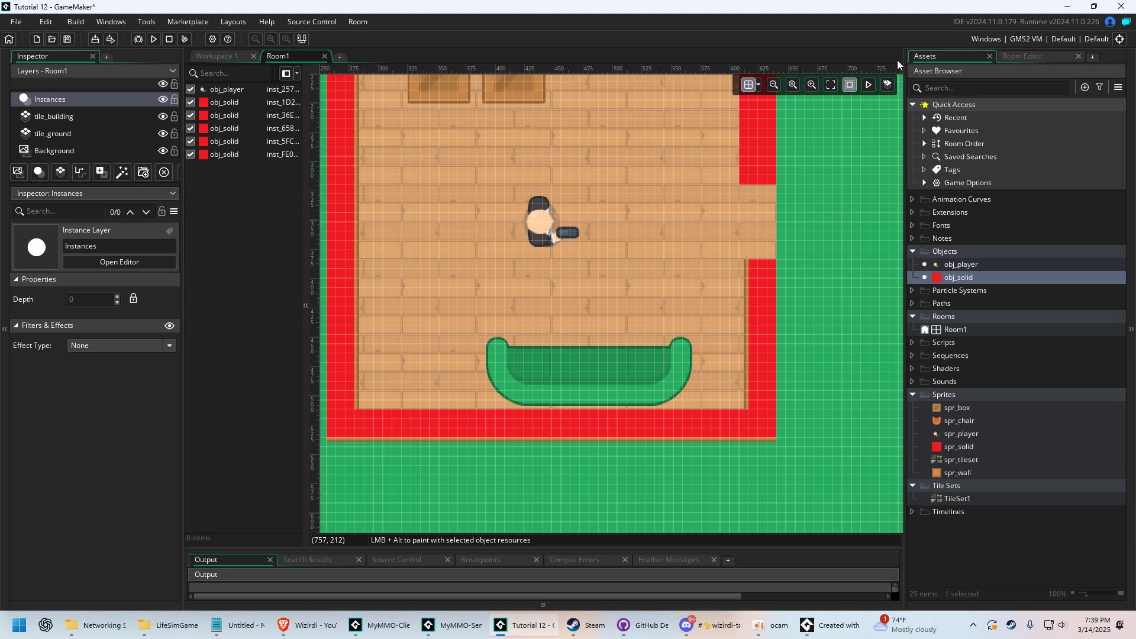
Place an obj_solid instance over the green sofa, stretch it to scale 5.5 x 1.75 and nudge it slightly downward
left_click_drag(960, 278, 692, 409)
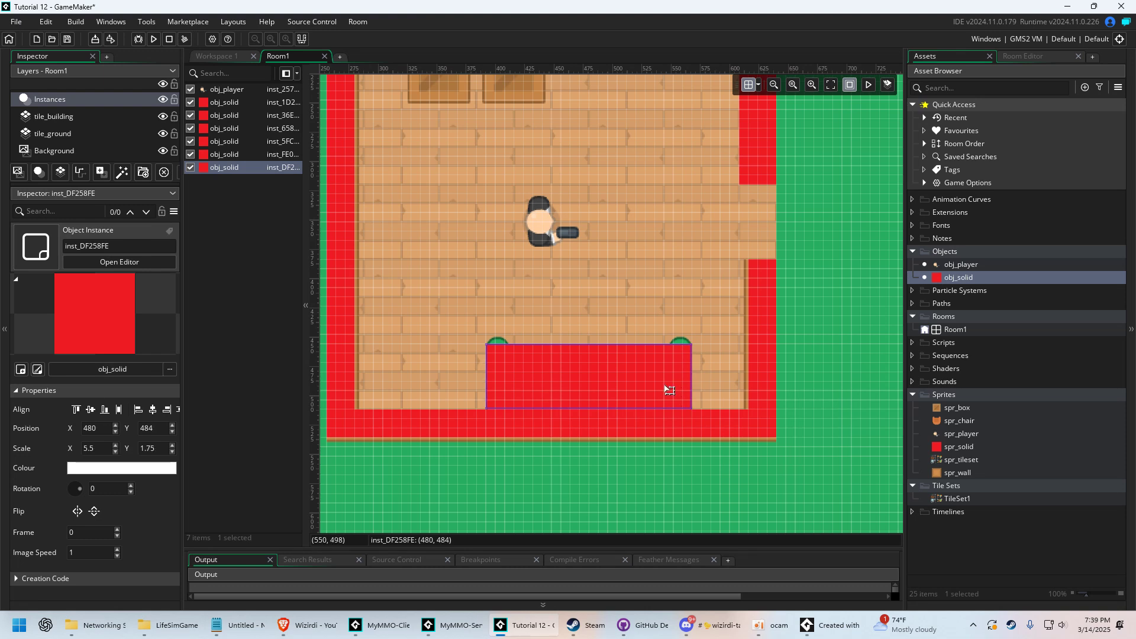
mouse_move(651, 377)
left_mouse_down()
mouse_move(651, 349)
mouse_move(651, 381)
left_mouse_up()
Place an obj_solid instance on each of the two crates and enlarge both to scale 1.5 x 1.5
middle_click_drag(628, 283, 666, 393)
left_click(947, 278)
left_click(467, 169)
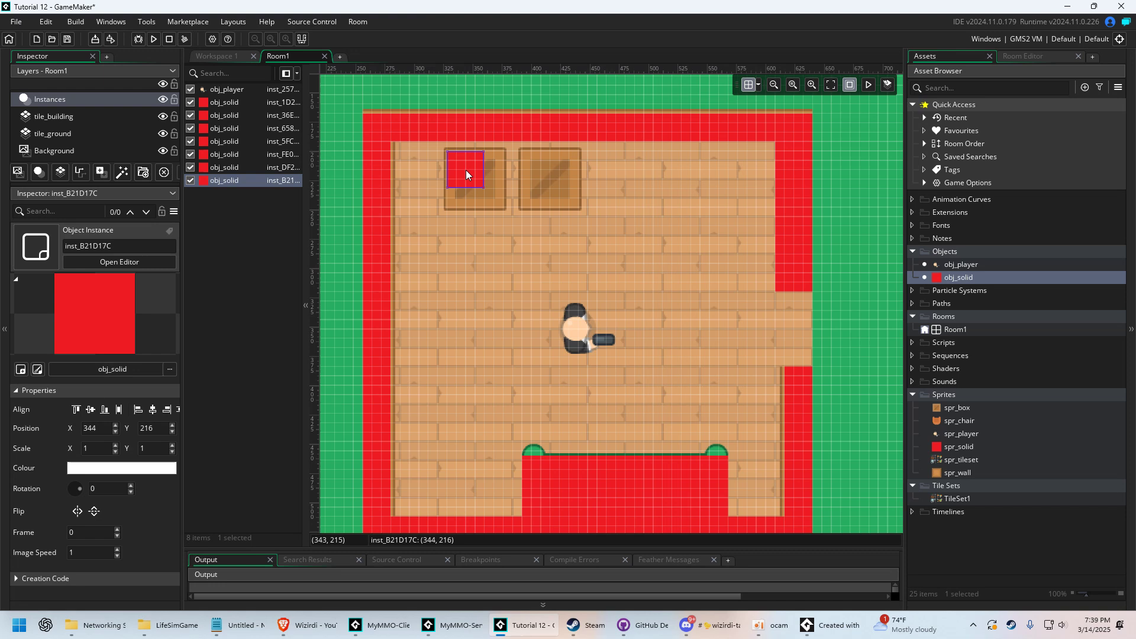
left_click_drag(485, 190, 503, 209)
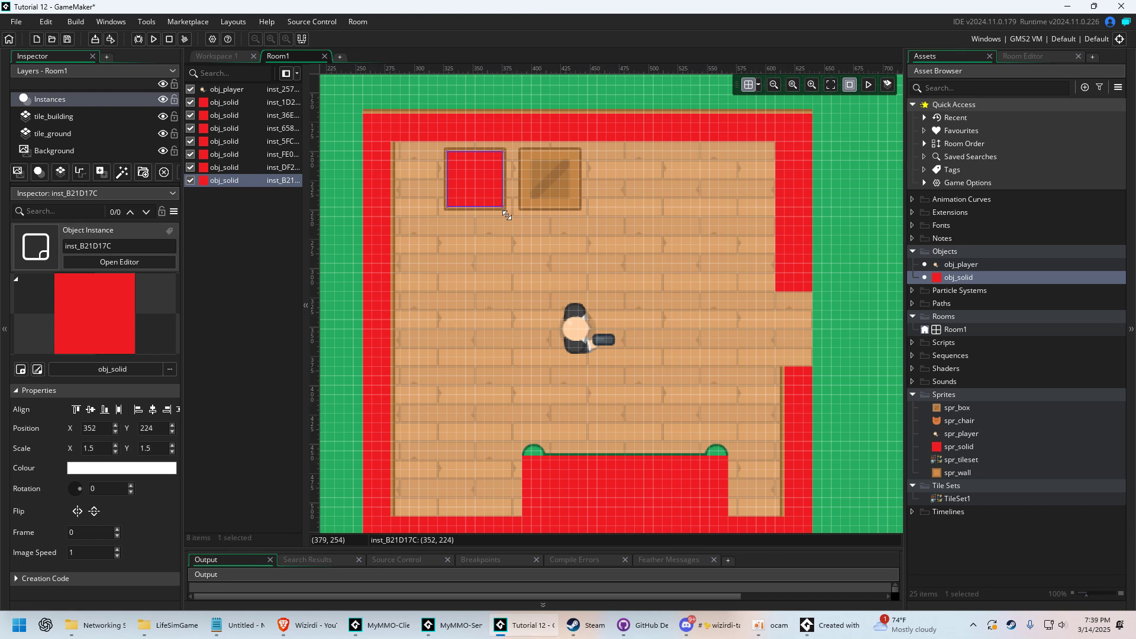
left_click(544, 175)
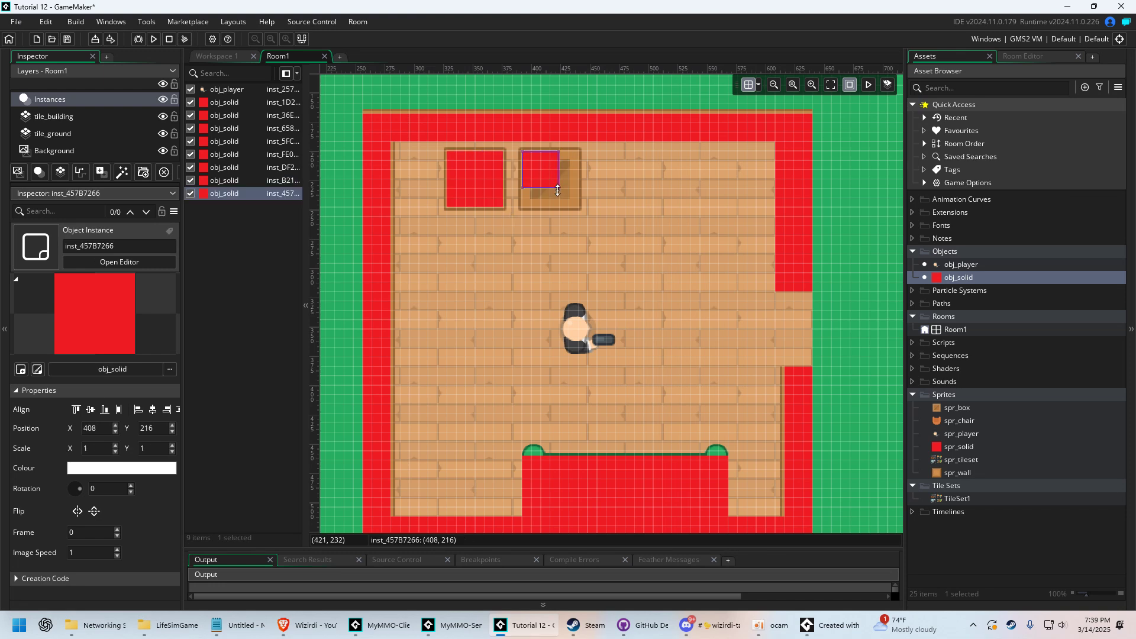
left_click_drag(560, 189, 581, 211)
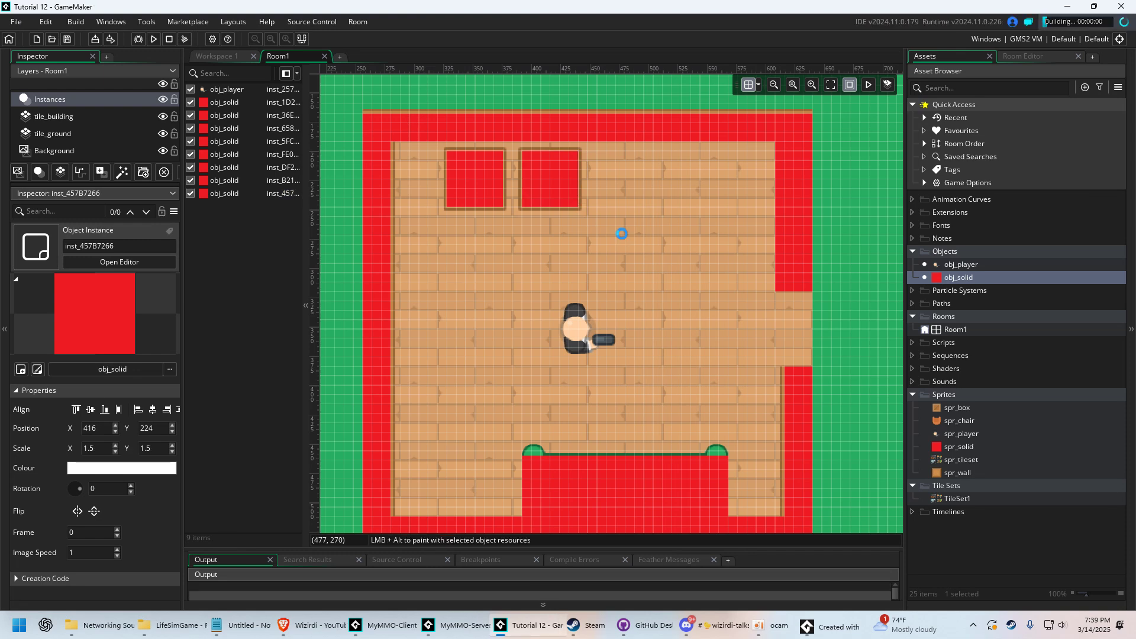
Run the game and walk the player against the crates, the left wall and the sofa to test their collision
key("F5")
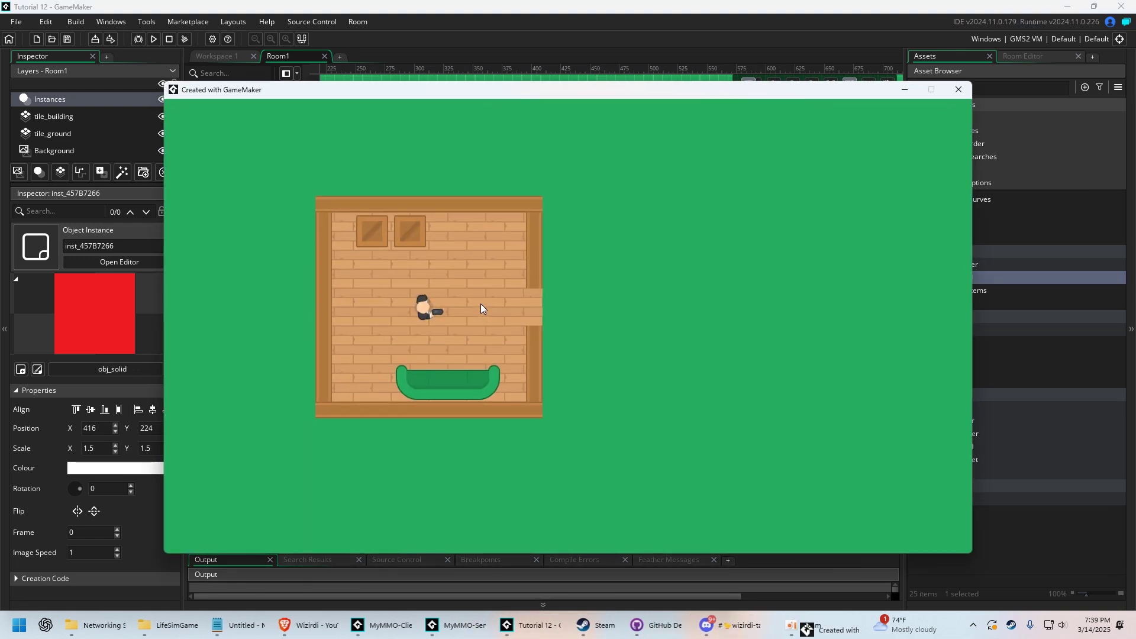
key("w")
key("a")
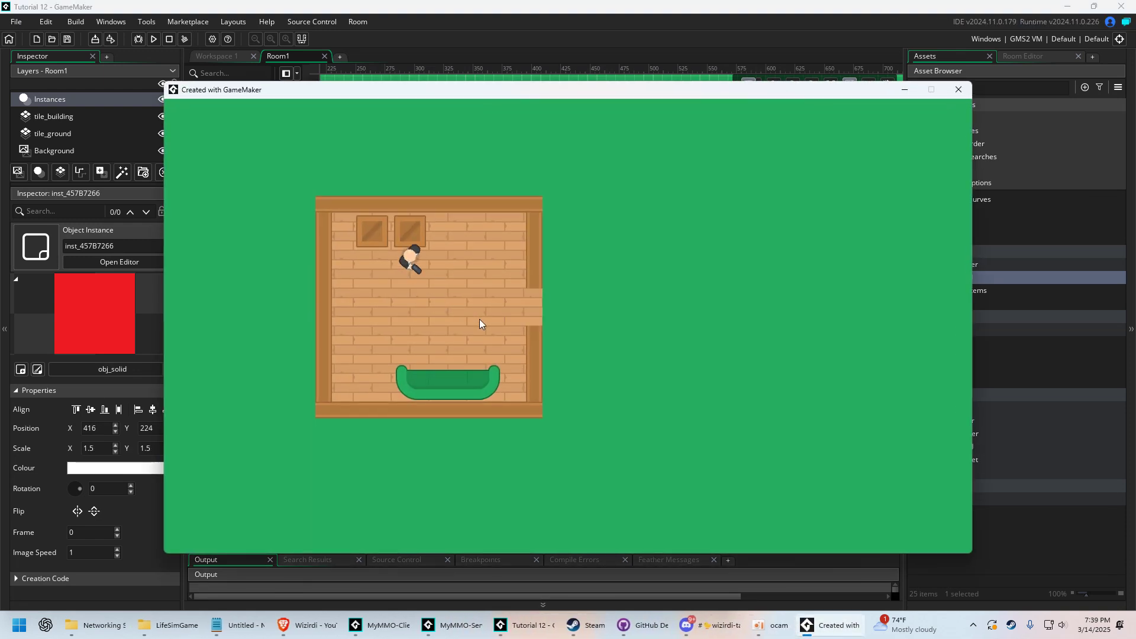
key("d")
key("a")
key("s")
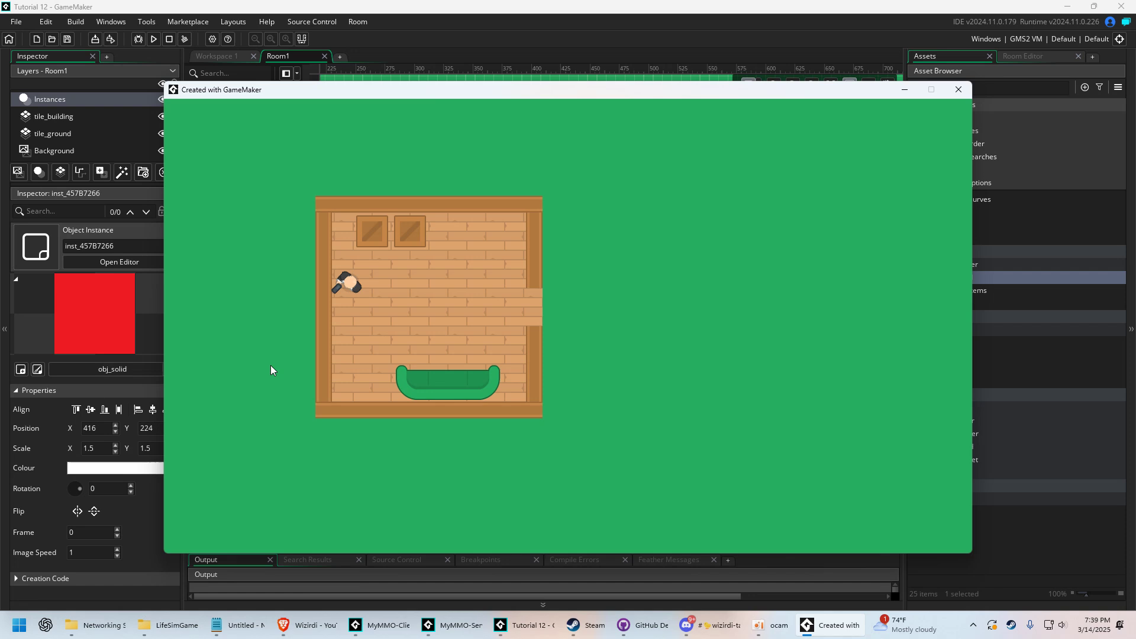
key("d")
key("w")
key("d")
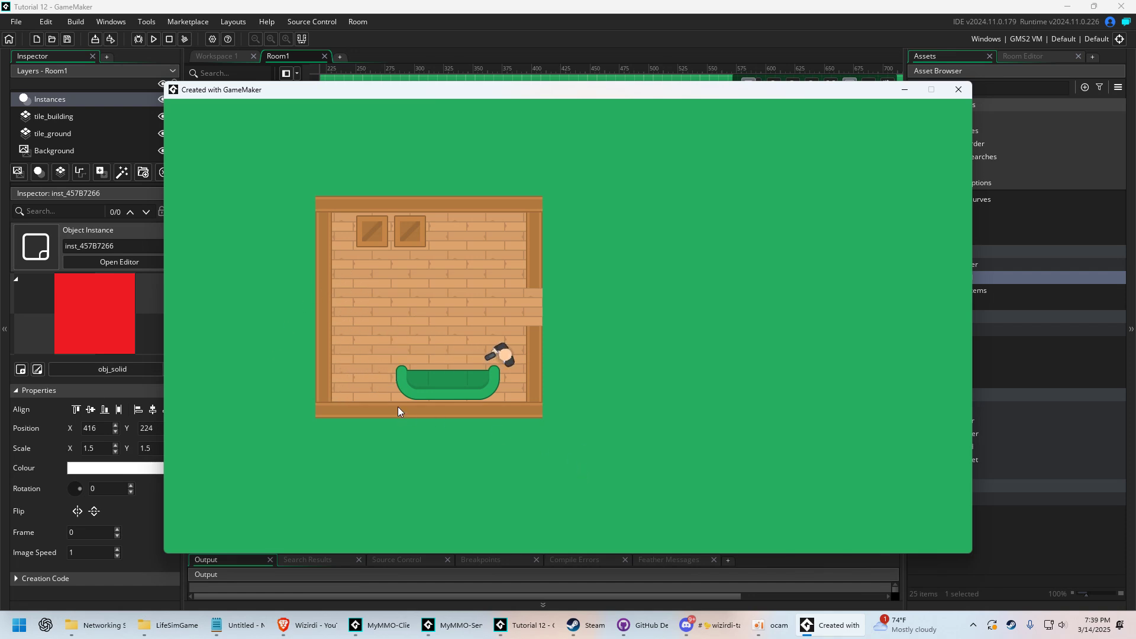
Walk the player out through the doorway and along the outside of the right and upper walls to test the building's collision
key("w")
key("d")
key("s")
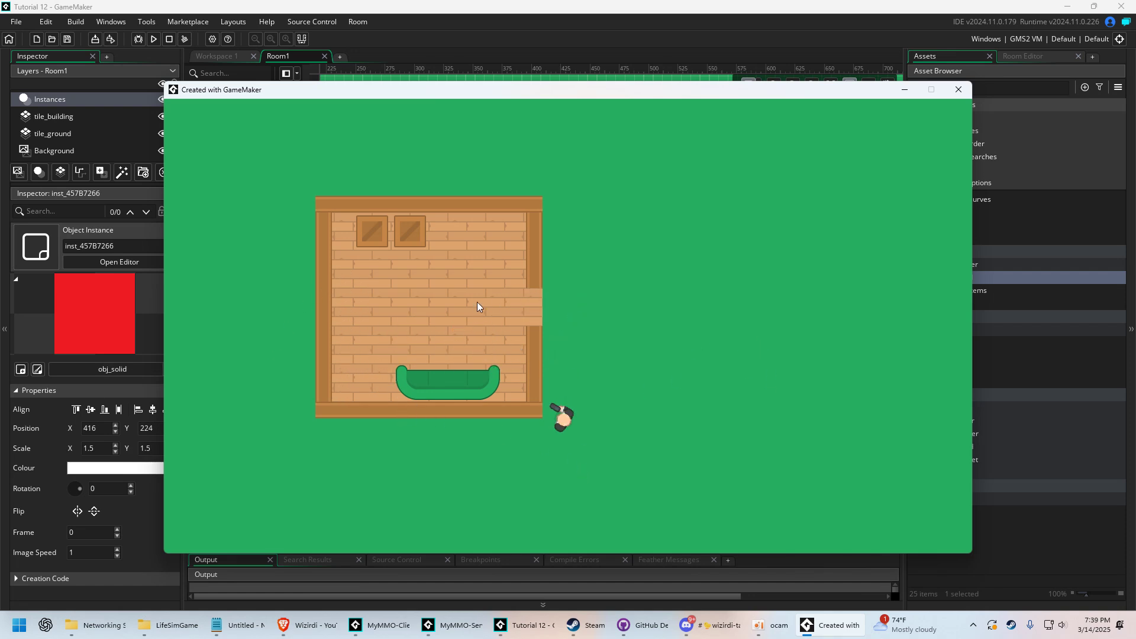
key("w")
key("a")
key("w")
key("d")
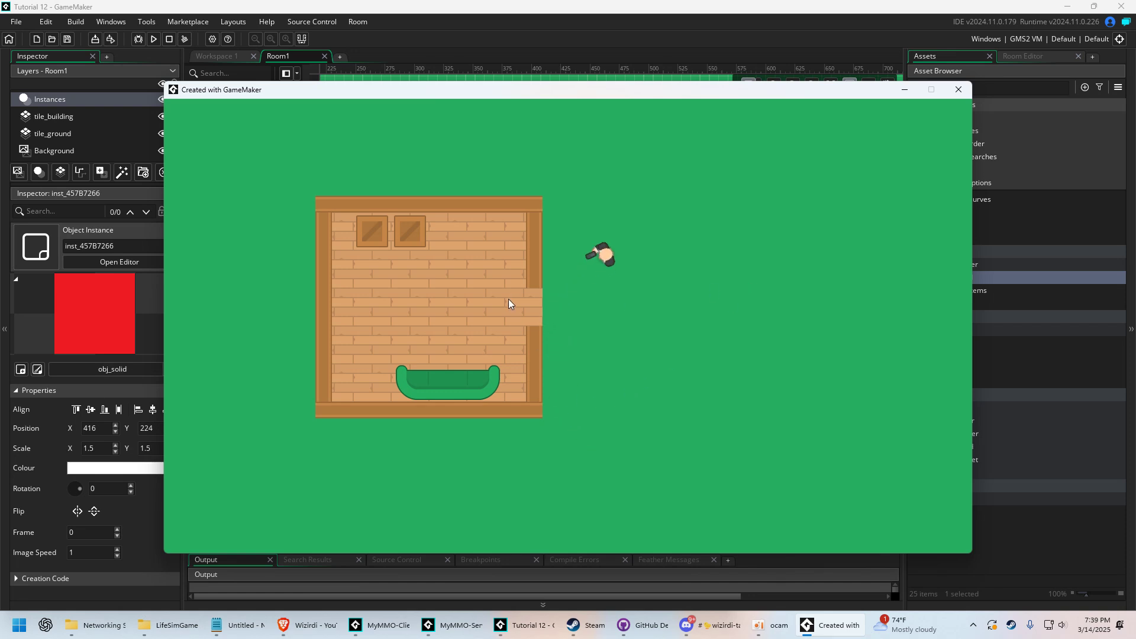
key("a")
key("w")
key("a")
key("s")
key("d")
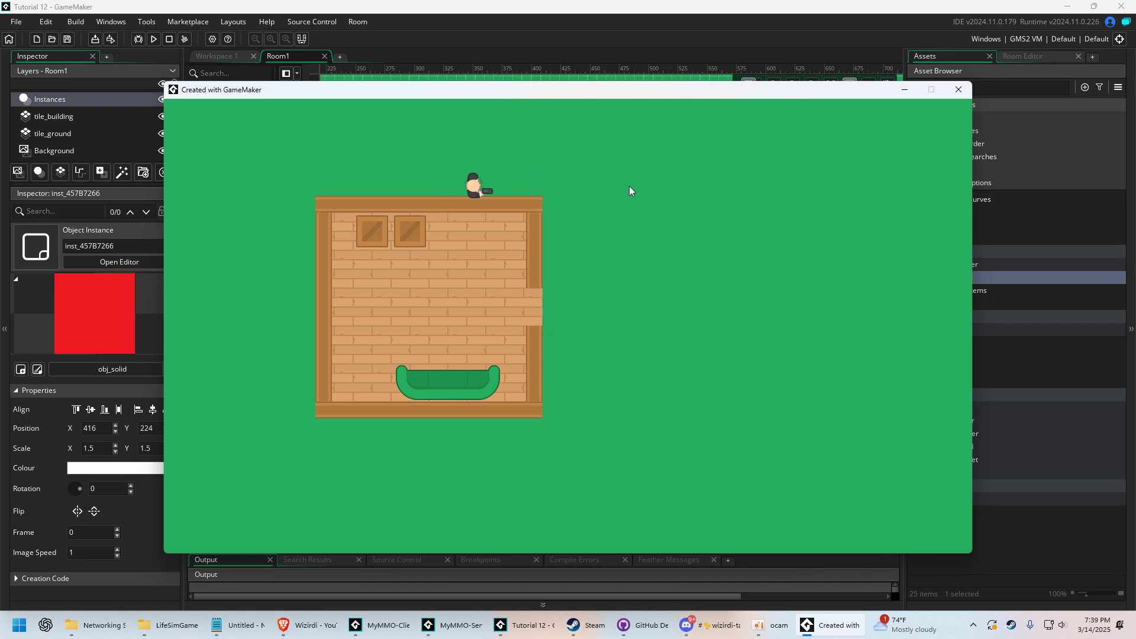
key("s")
key("d")
key("w")
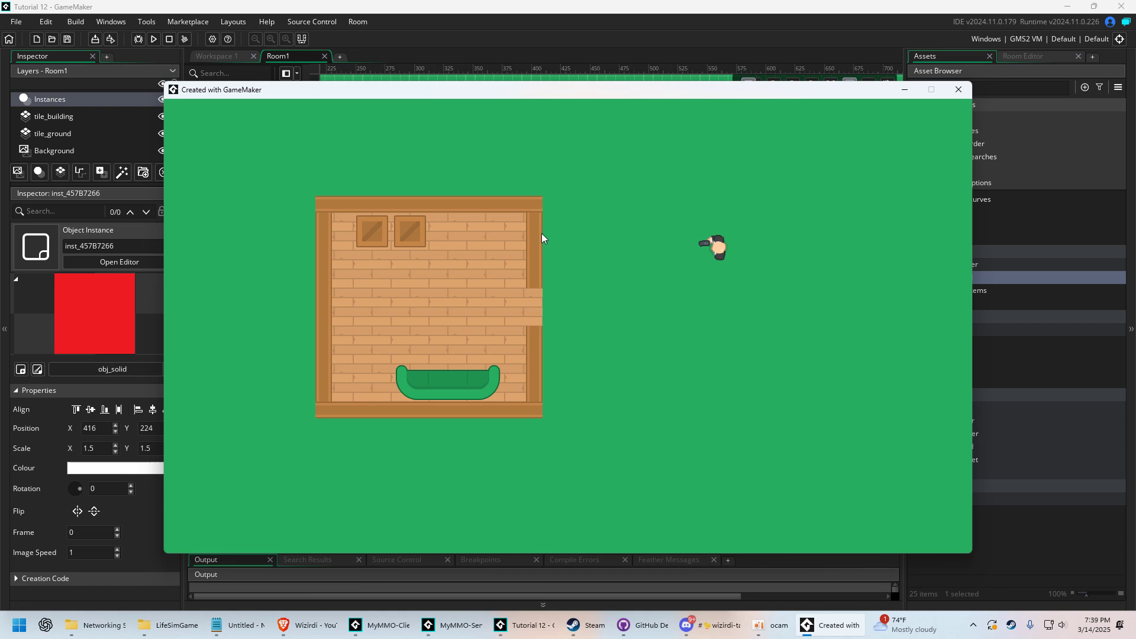
key("a")
key("w")
key("a")
key("s")
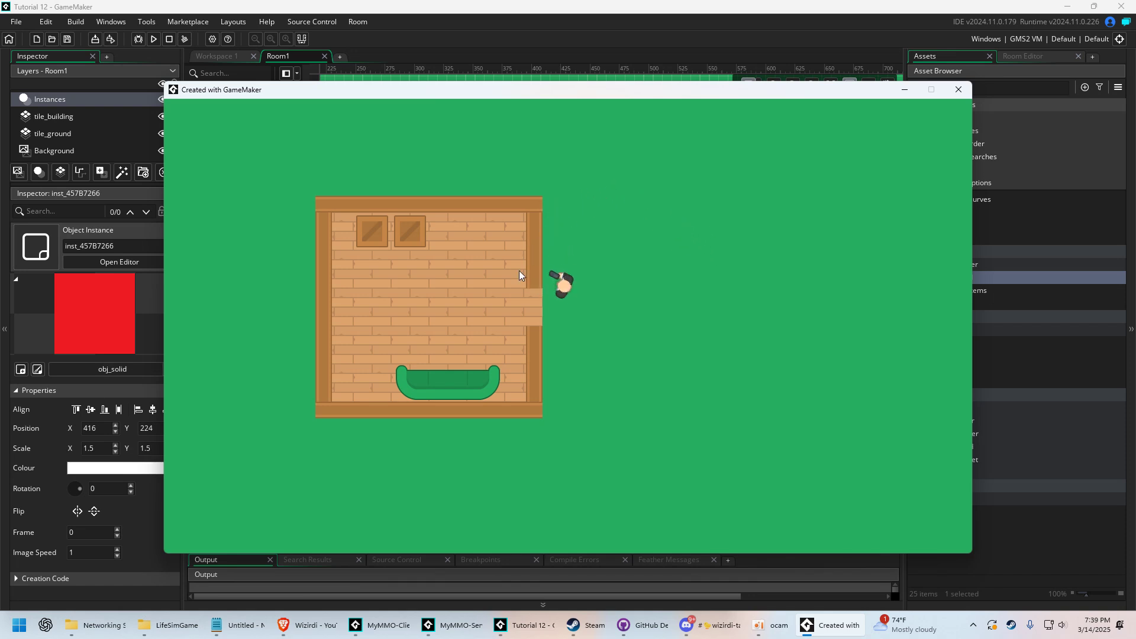
Walk the player in through the doorway, back out and around to the grass below the building to test the walls' collision
key("w")
key("a")
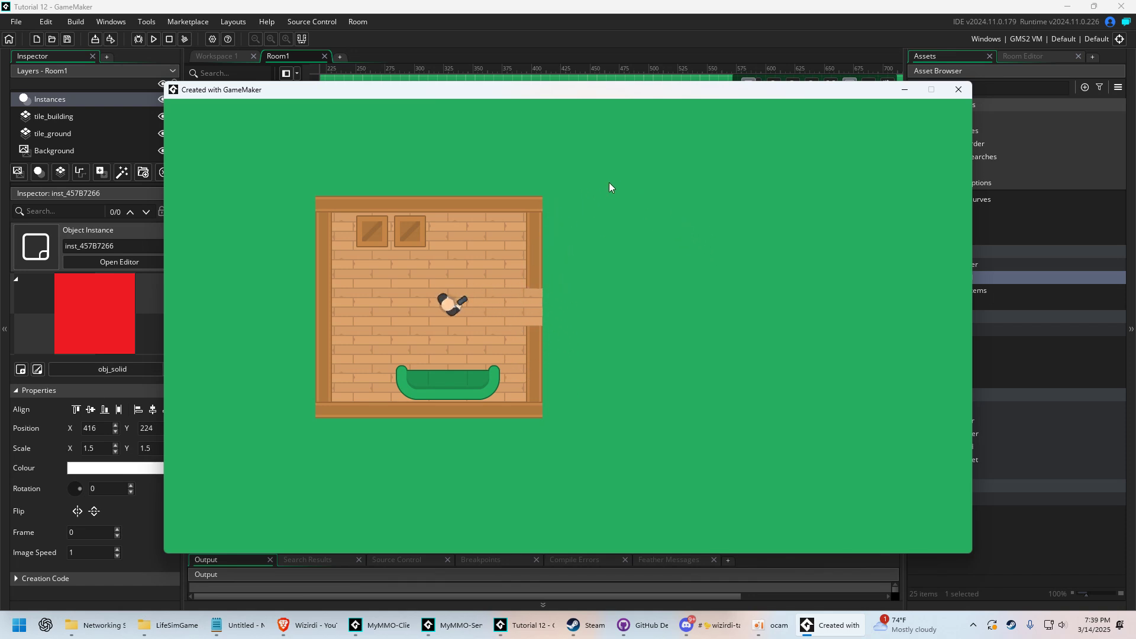
key("d")
key("s")
key("a")
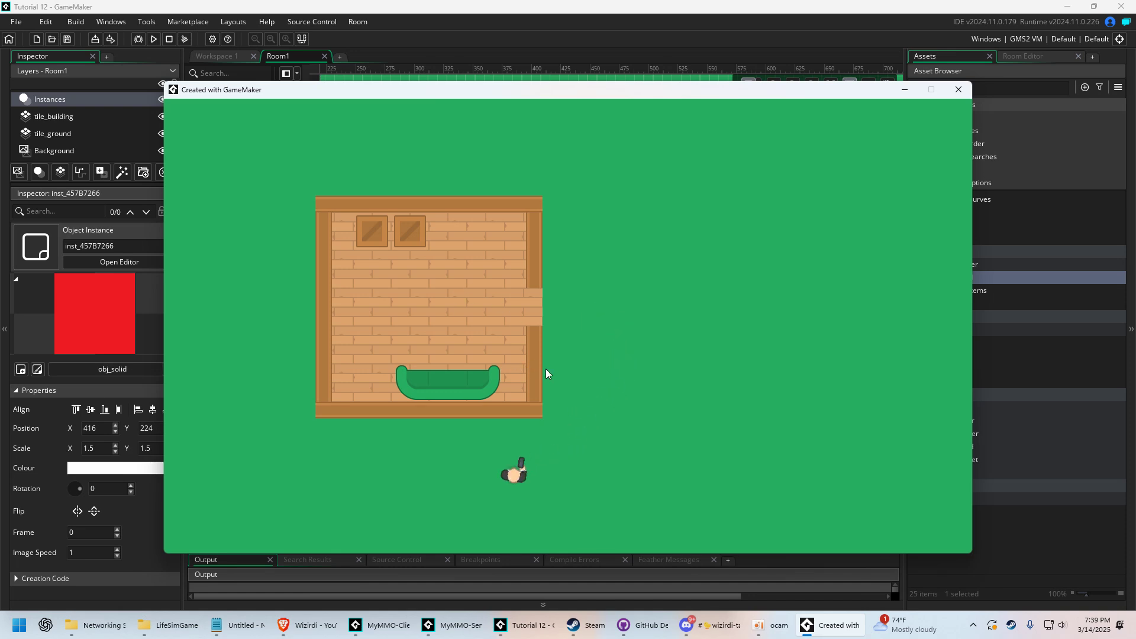
Walk the player back up to the doorway and out onto the grass again to test the opening in the right wall
key("w")
key("d")
key("d")
key("w")
key("a")
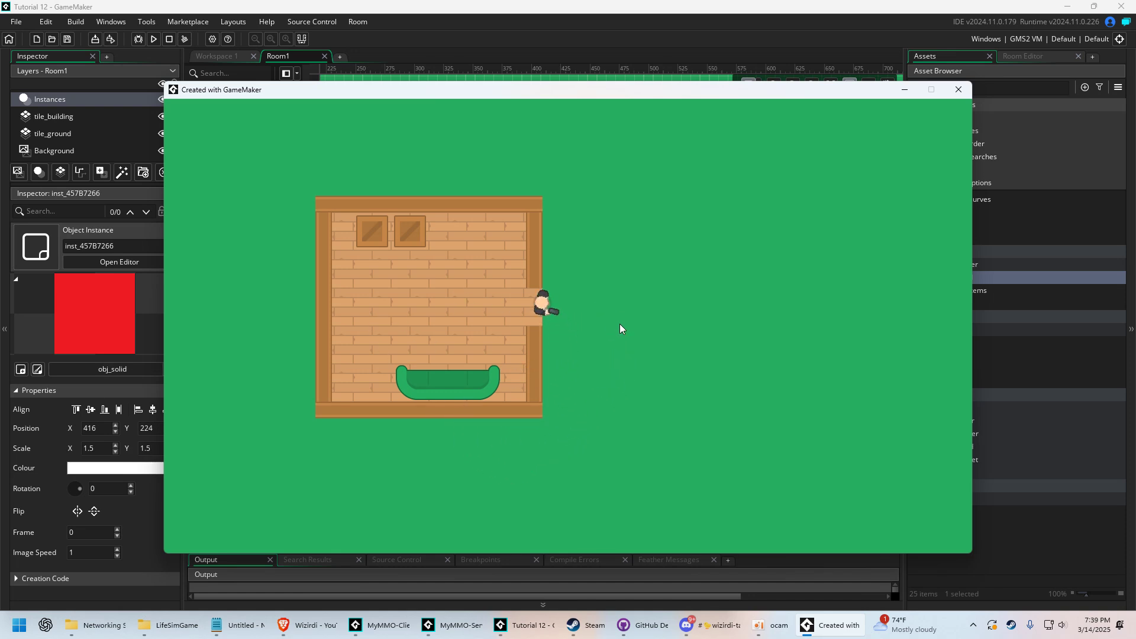
key("d")
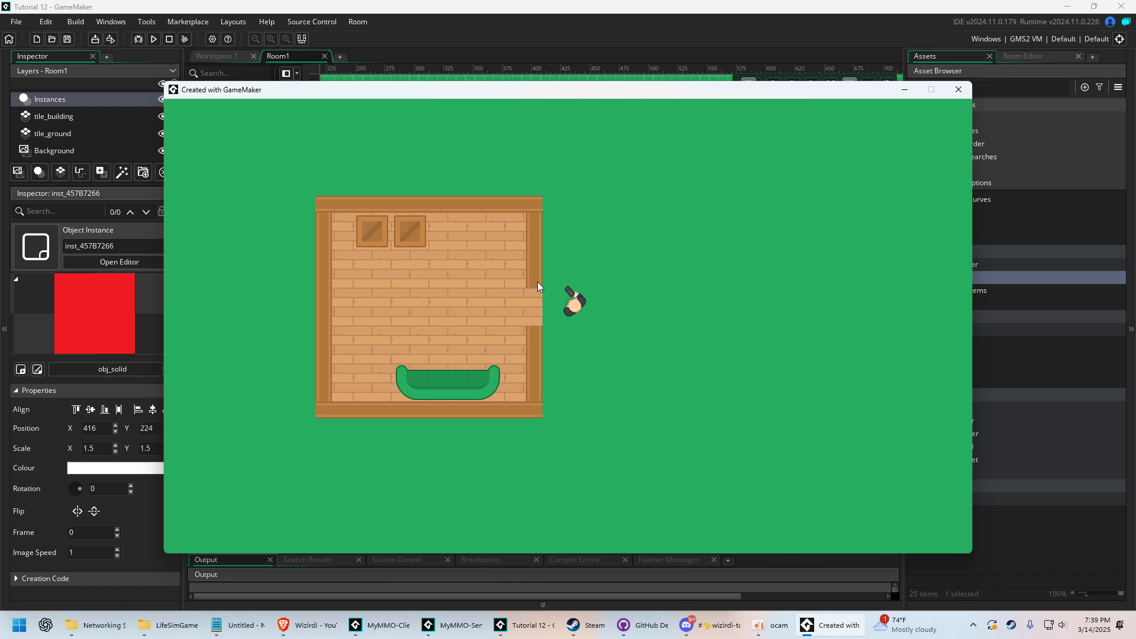
key("s")
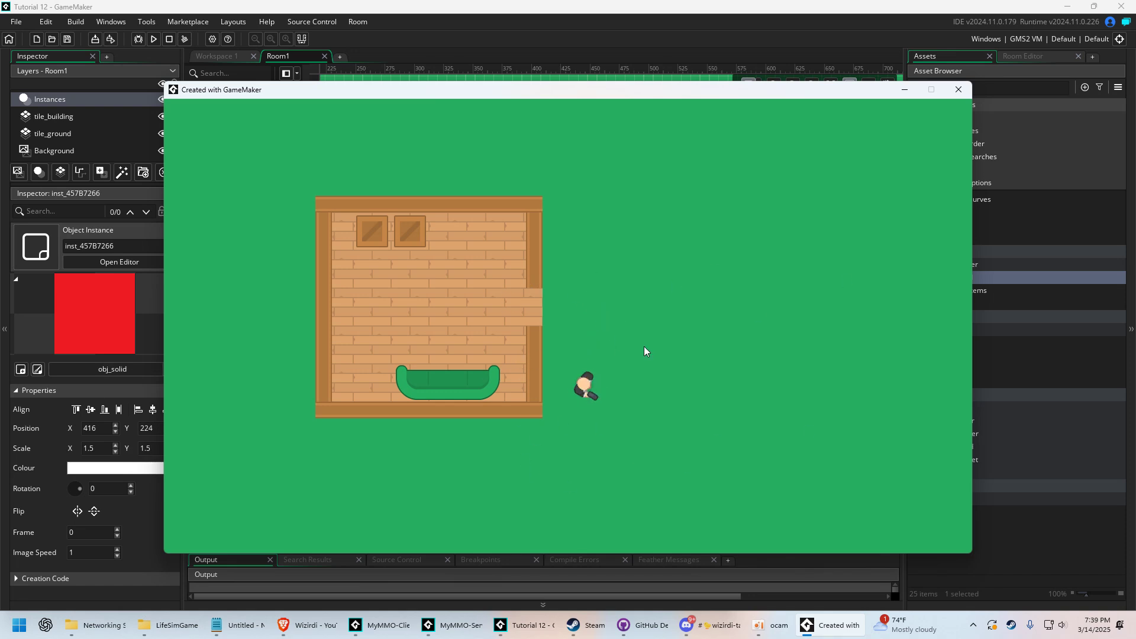
key("w")
key("a")
key("d")
key("s")
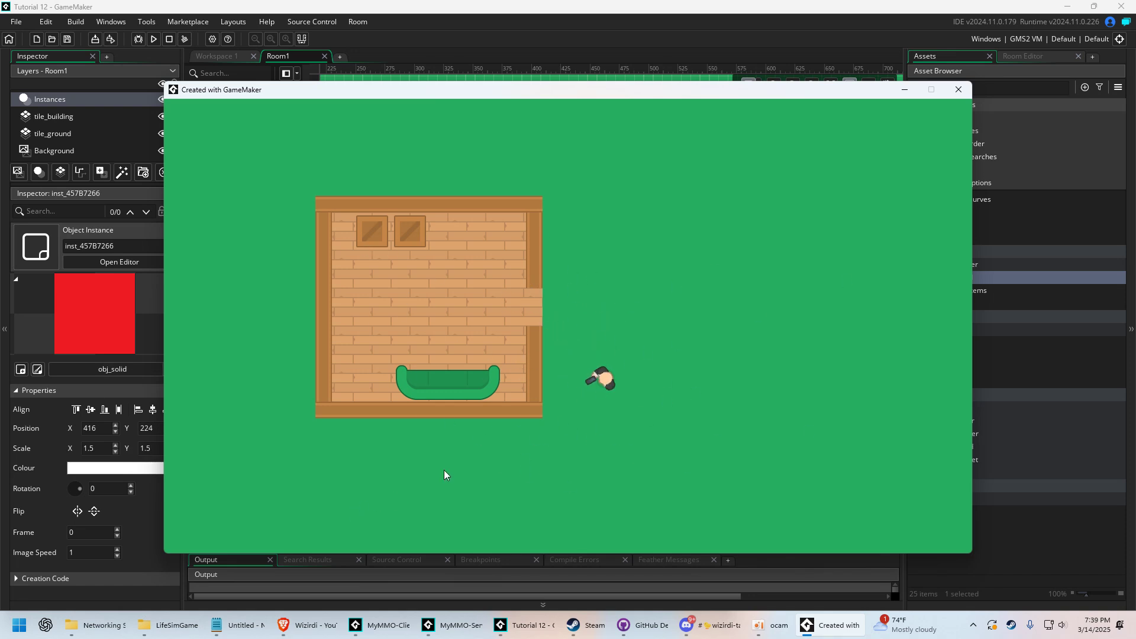